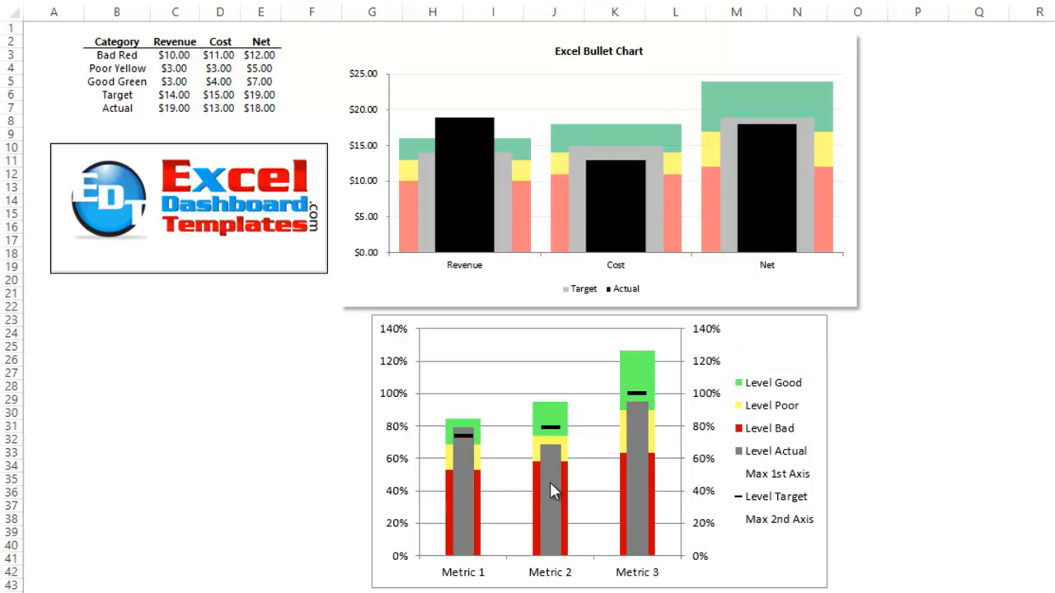
# Examine the Actual, Target and background level series in the two finished bullet chart examples
pyautogui.moveTo(550, 488)
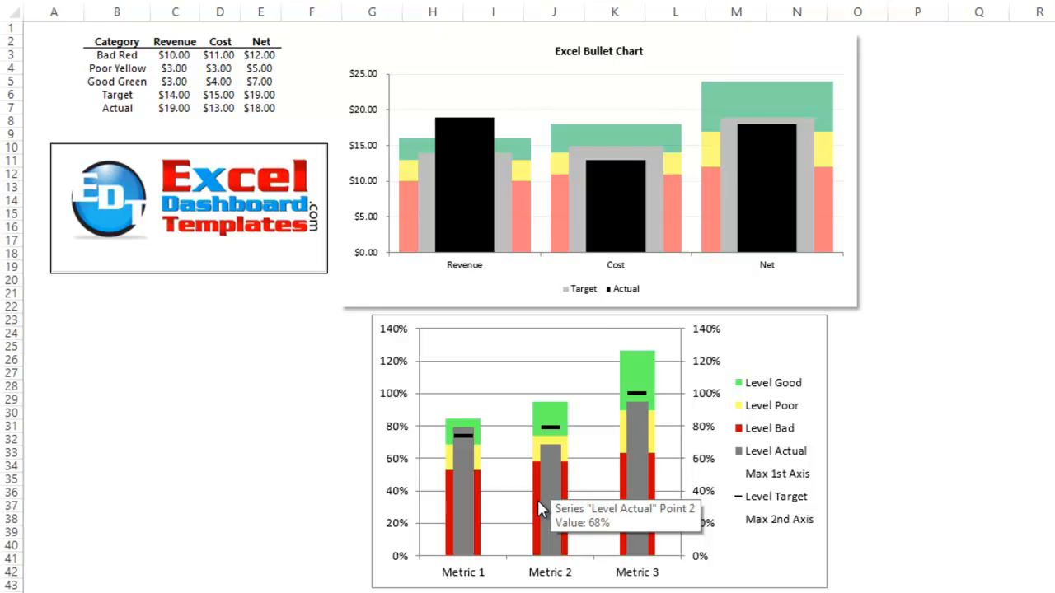
pyautogui.click(540, 499)
pyautogui.click(637, 461)
pyautogui.click(549, 428)
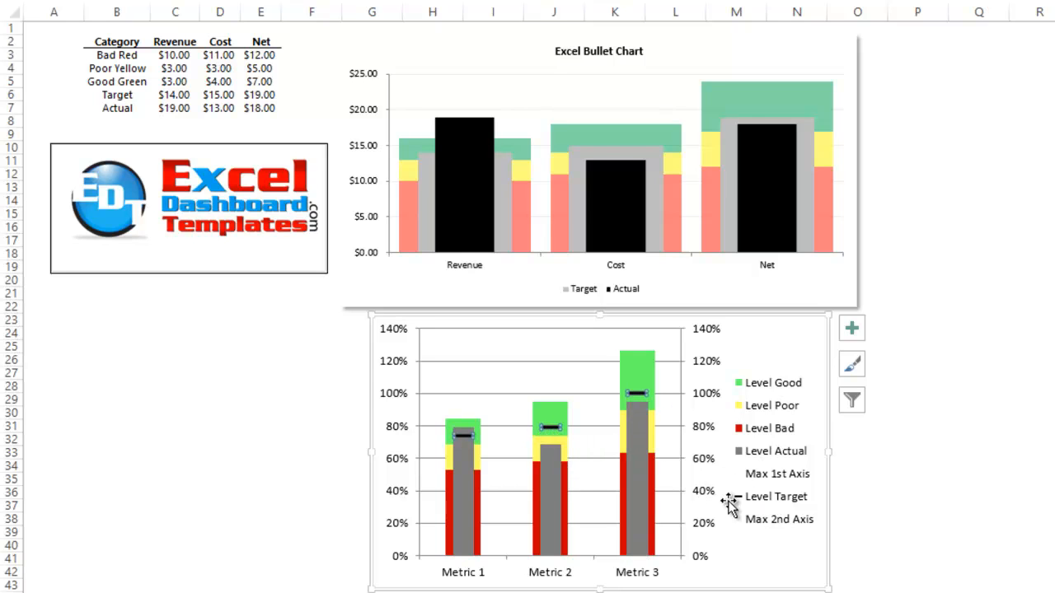
pyautogui.click(944, 505)
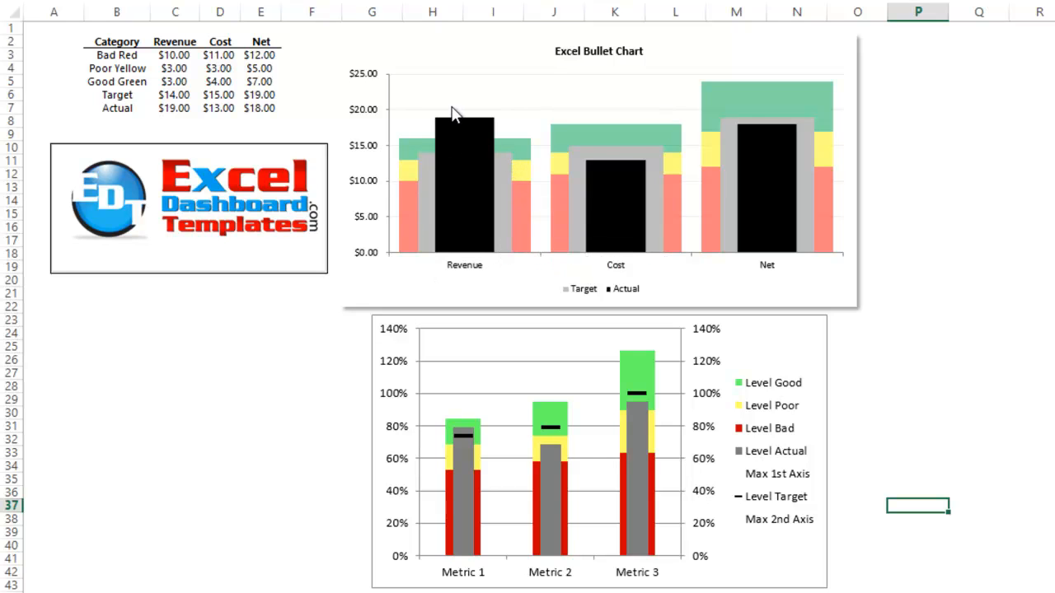
pyautogui.moveTo(404, 160)
pyautogui.moveTo(407, 253)
pyautogui.moveTo(526, 250)
pyautogui.moveTo(464, 181)
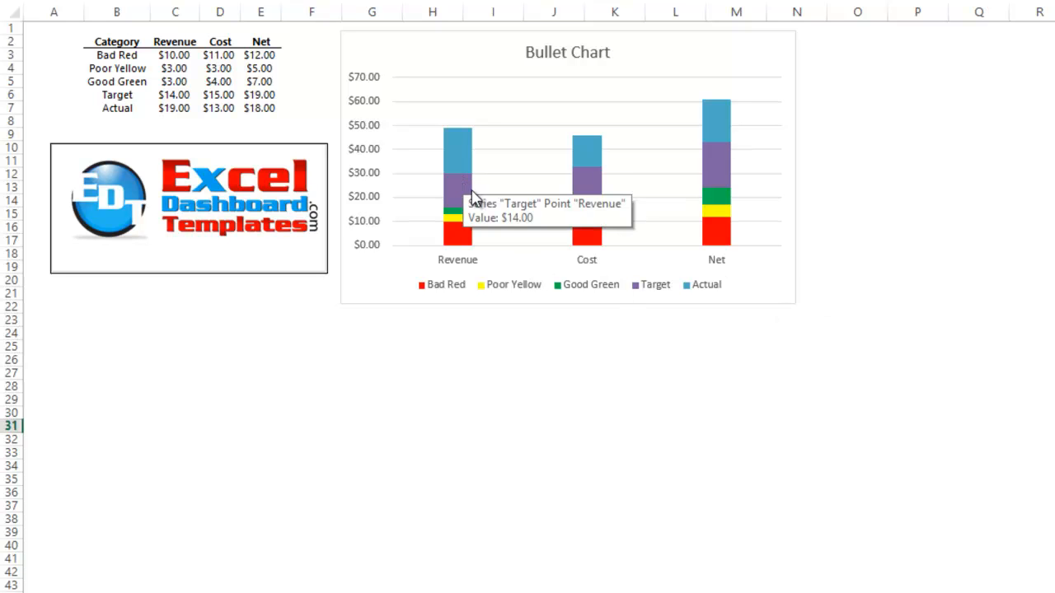
# Plot the Target series of the stacked column chart on the secondary axis
pyautogui.click(460, 141)
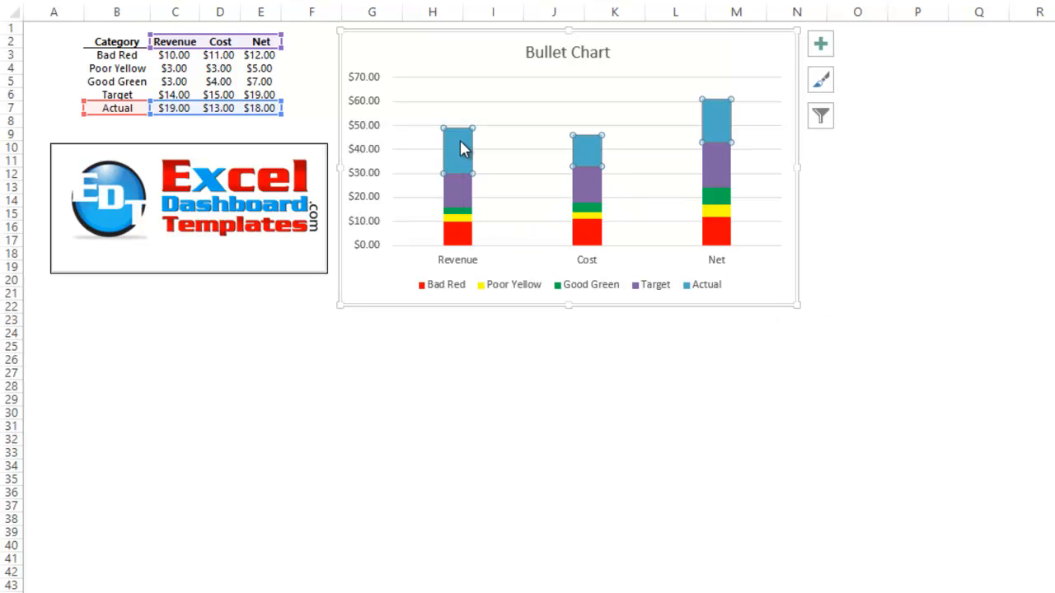
pyautogui.click(459, 185)
pyautogui.rightClick(460, 192)
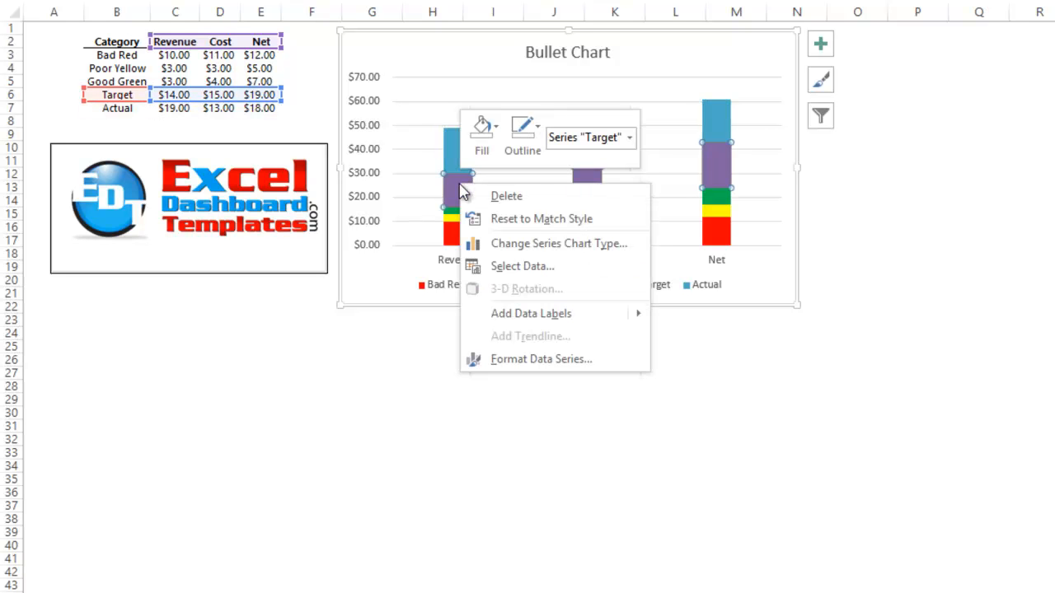
pyautogui.click(511, 359)
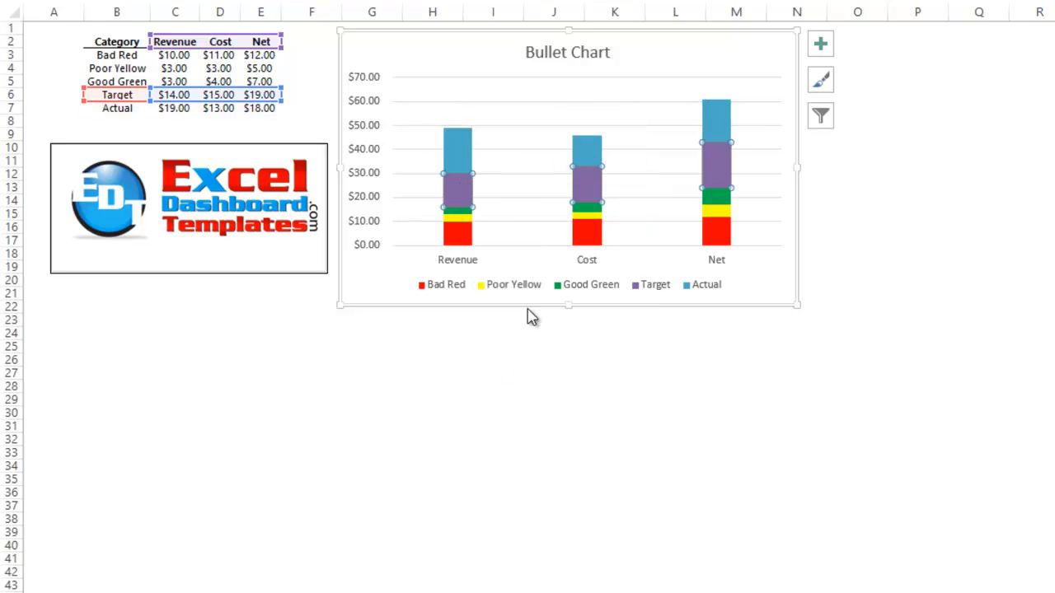
pyautogui.click(422, 287)
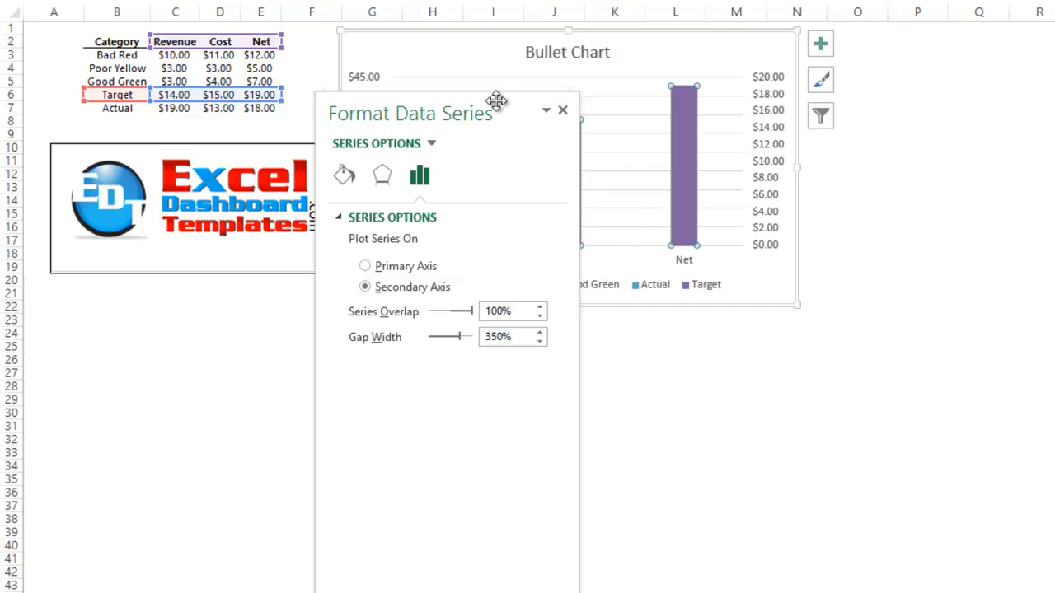
# Plot the Actual series on the secondary axis and set the gap width of the secondary-axis columns to 500%
pyautogui.moveTo(497, 102); pyautogui.dragTo(915, 77)
pyautogui.click(451, 122)
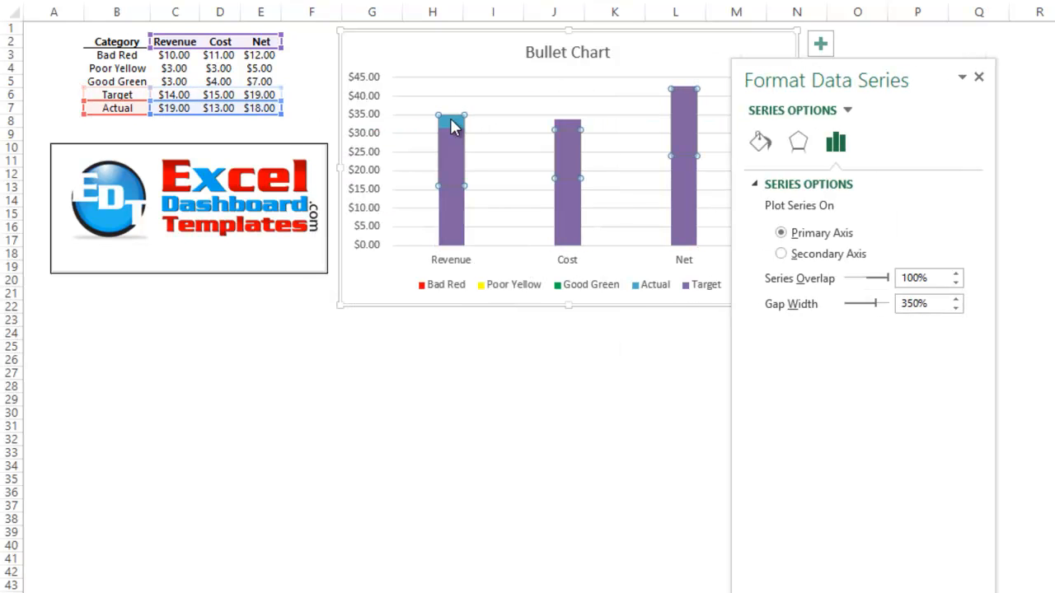
pyautogui.click(799, 259)
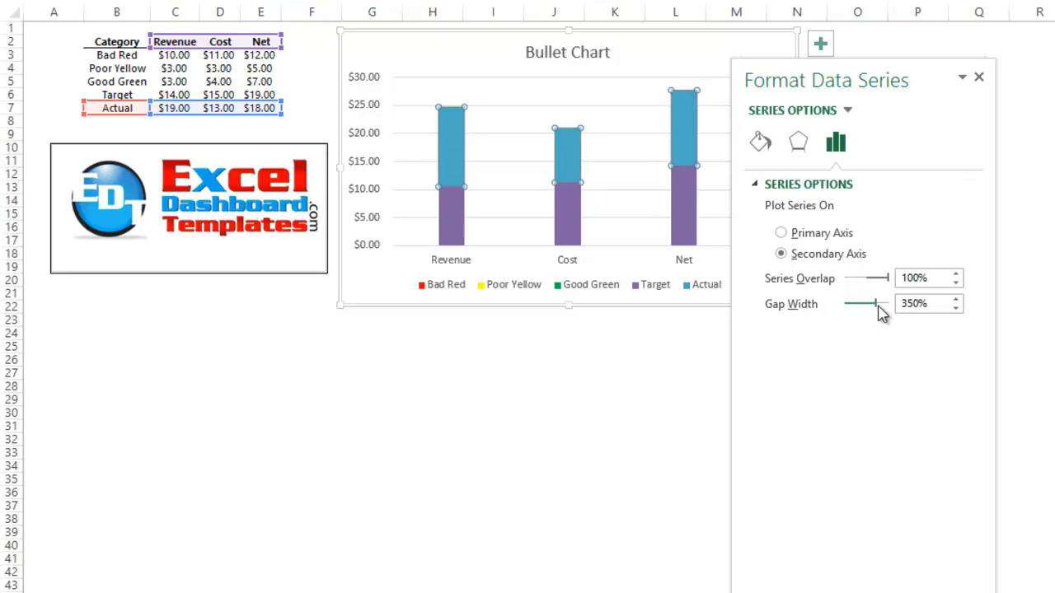
pyautogui.moveTo(876, 310); pyautogui.dragTo(892, 311)
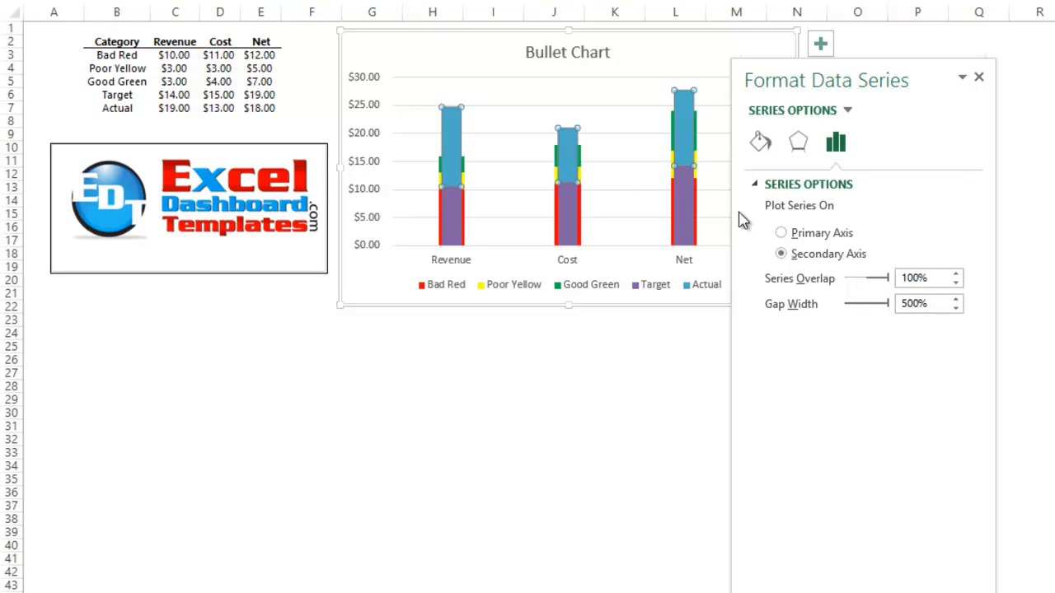
pyautogui.click(684, 194)
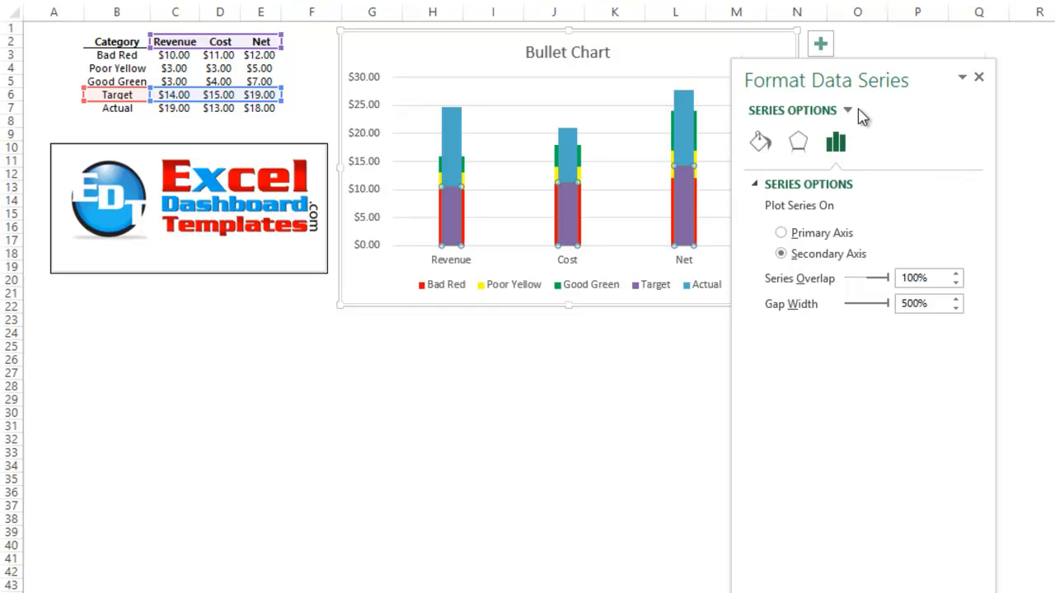
pyautogui.click(624, 262)
pyautogui.click(577, 175)
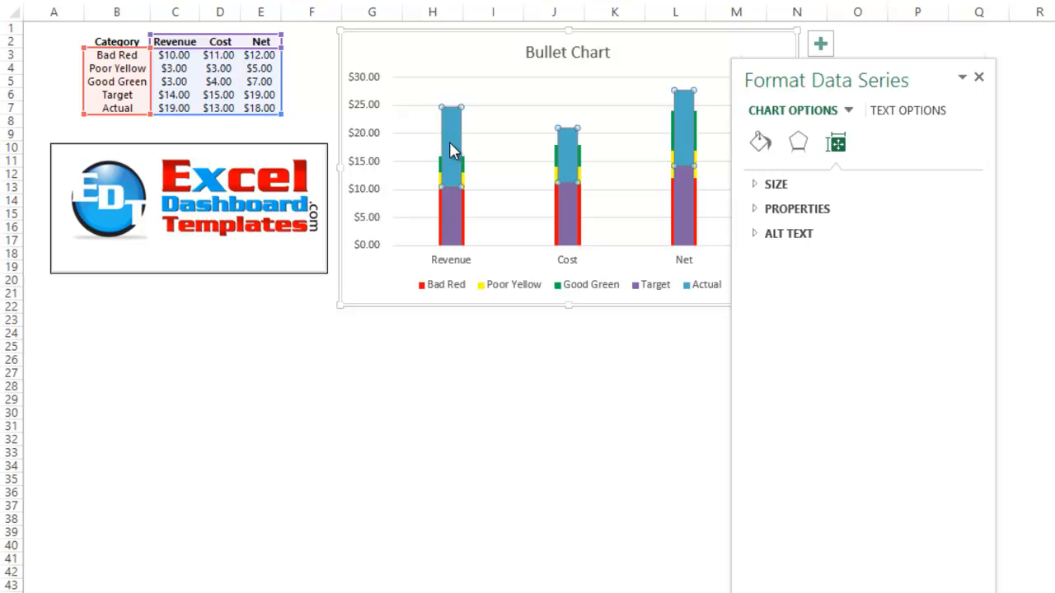
# Change the chart type of the Target and Actual series to Clustered Column, keeping both on the secondary axis
pyautogui.click(449, 221)
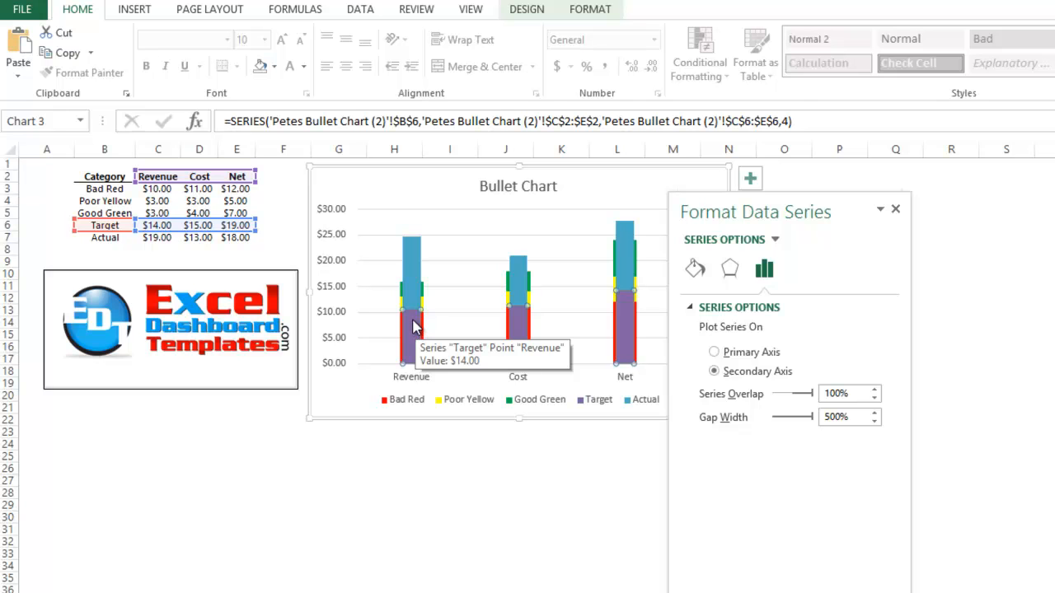
pyautogui.click(895, 211)
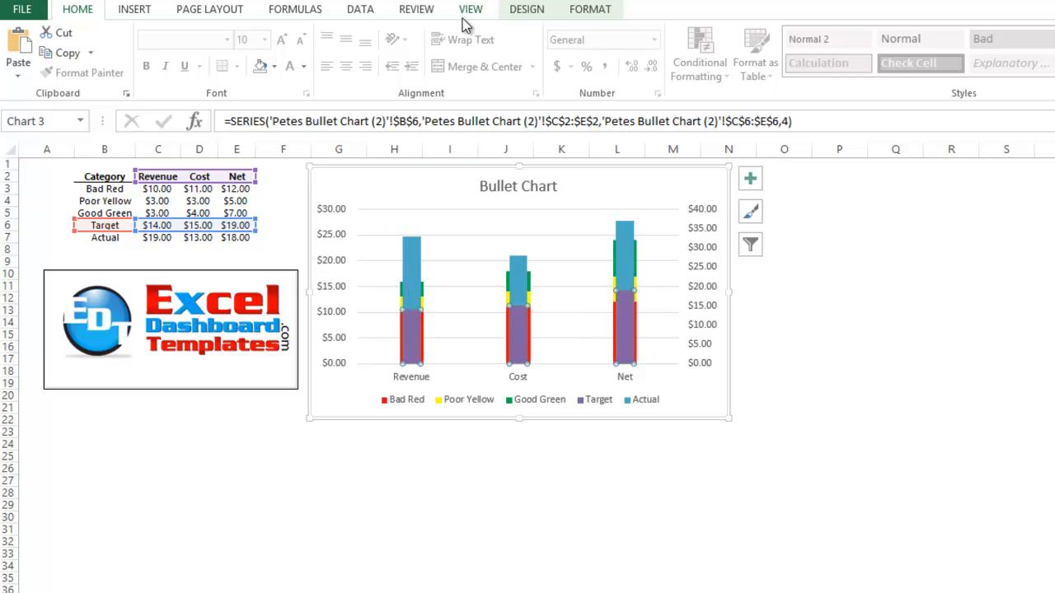
pyautogui.click(525, 10)
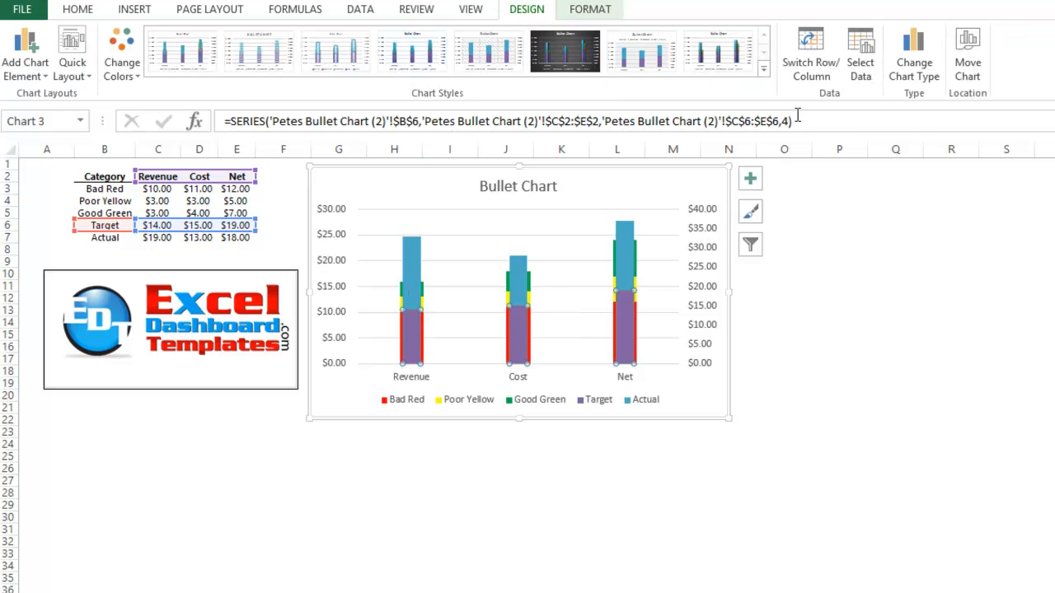
pyautogui.click(904, 82)
pyautogui.moveTo(1050, 69); pyautogui.dragTo(427, 66)
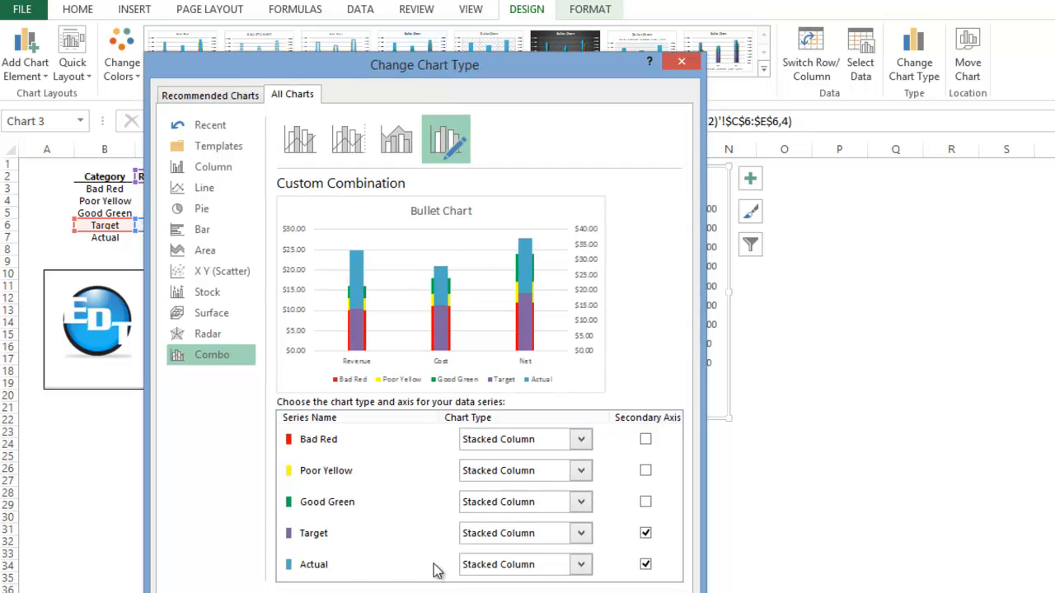
pyautogui.click(580, 534)
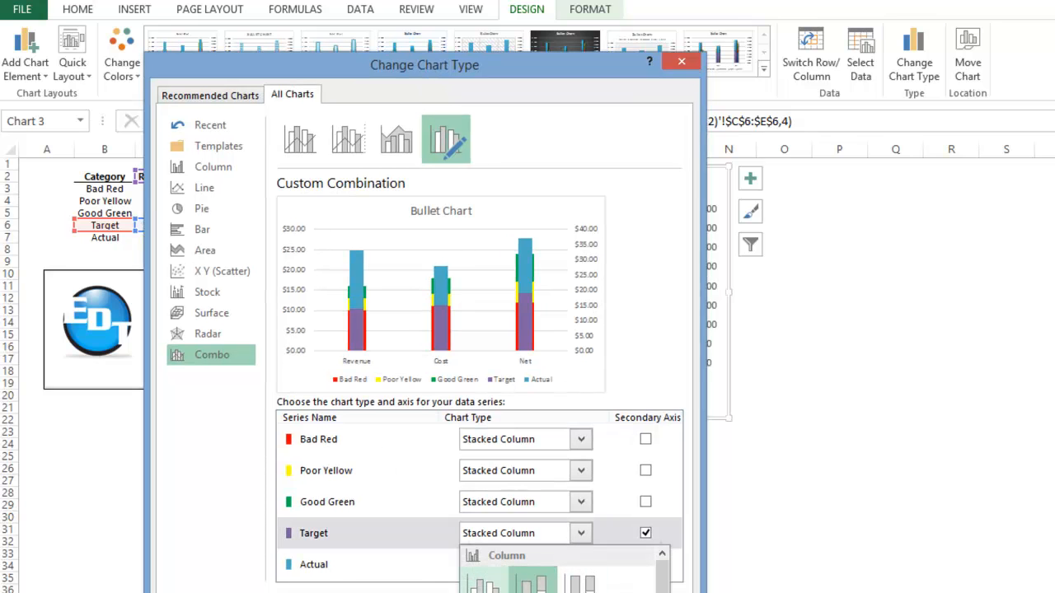
pyautogui.click(532, 581)
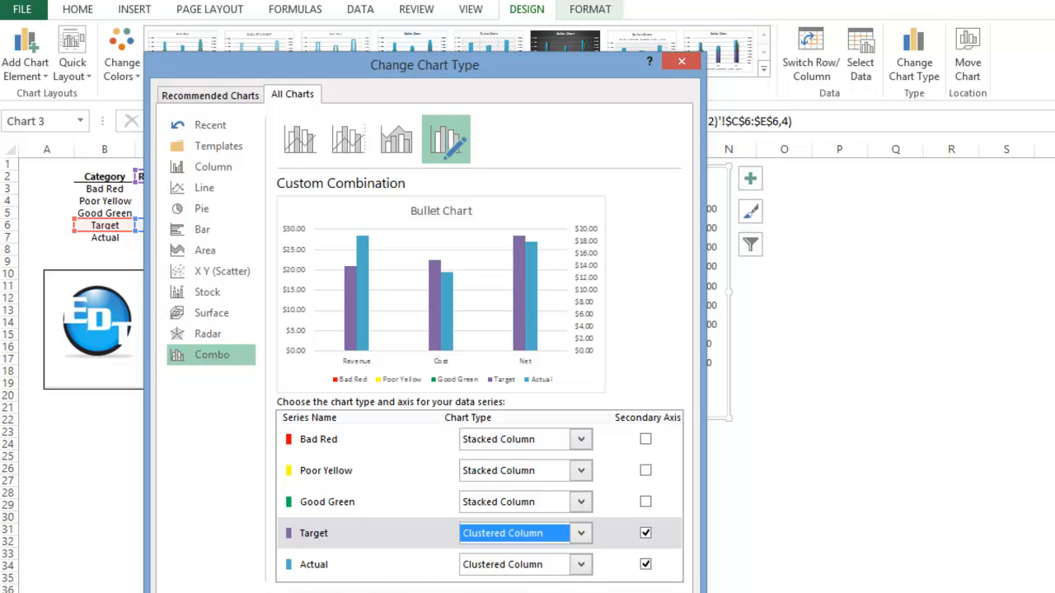
pyautogui.click(414, 572)
pyautogui.click(579, 592)
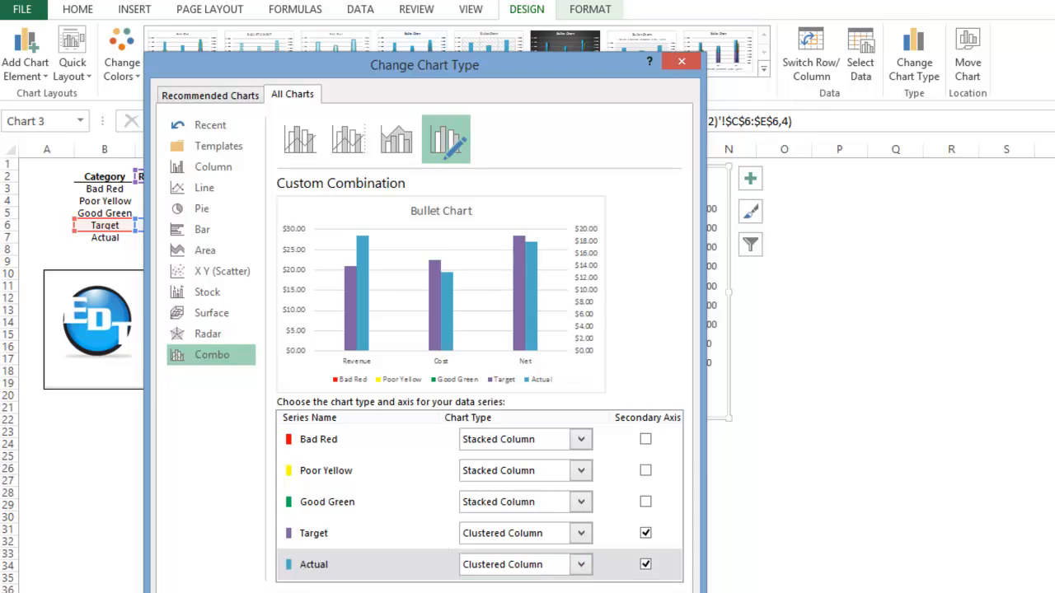
# Set the Target series overlap to 100% so that the Target and Actual columns sit on top of each other
pyautogui.click(510, 318)
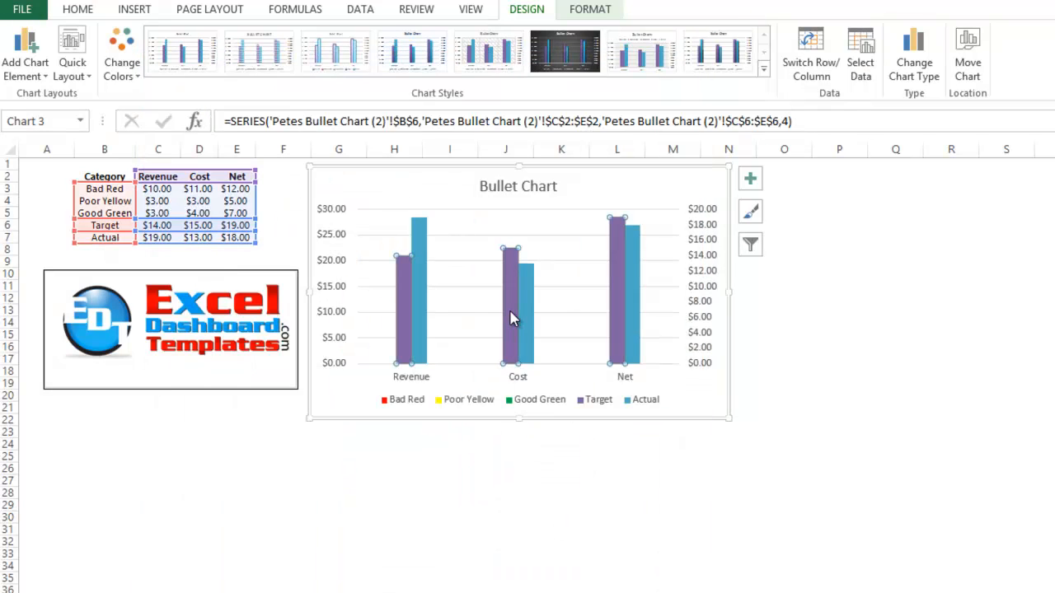
pyautogui.rightClick(511, 318)
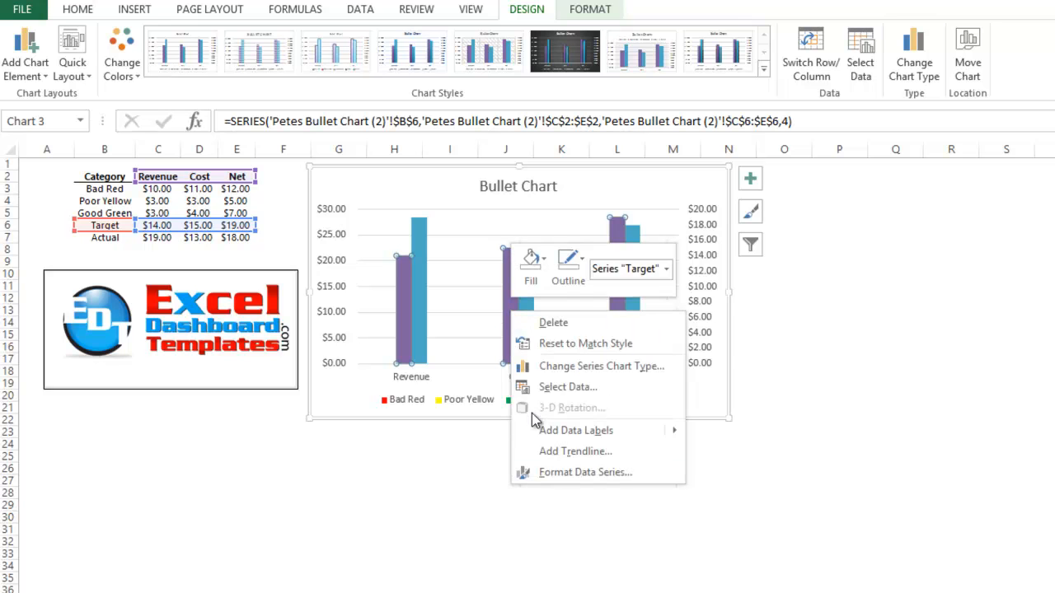
pyautogui.click(544, 473)
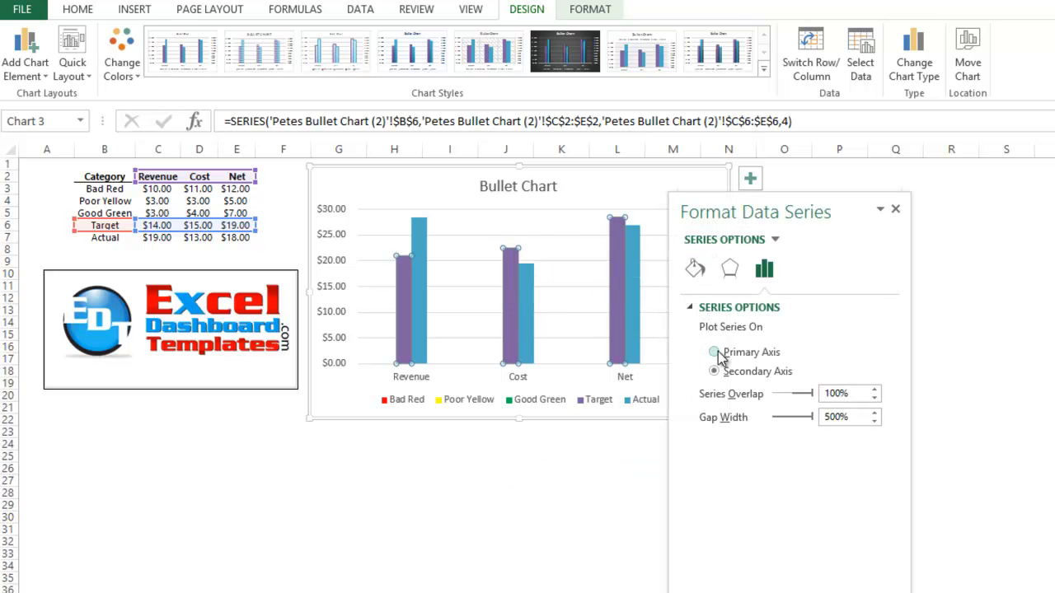
pyautogui.moveTo(811, 401)
pyautogui.mouseDown()
pyautogui.moveTo(766, 395)
pyautogui.moveTo(824, 395)
pyautogui.moveTo(809, 394)
pyautogui.mouseUp()
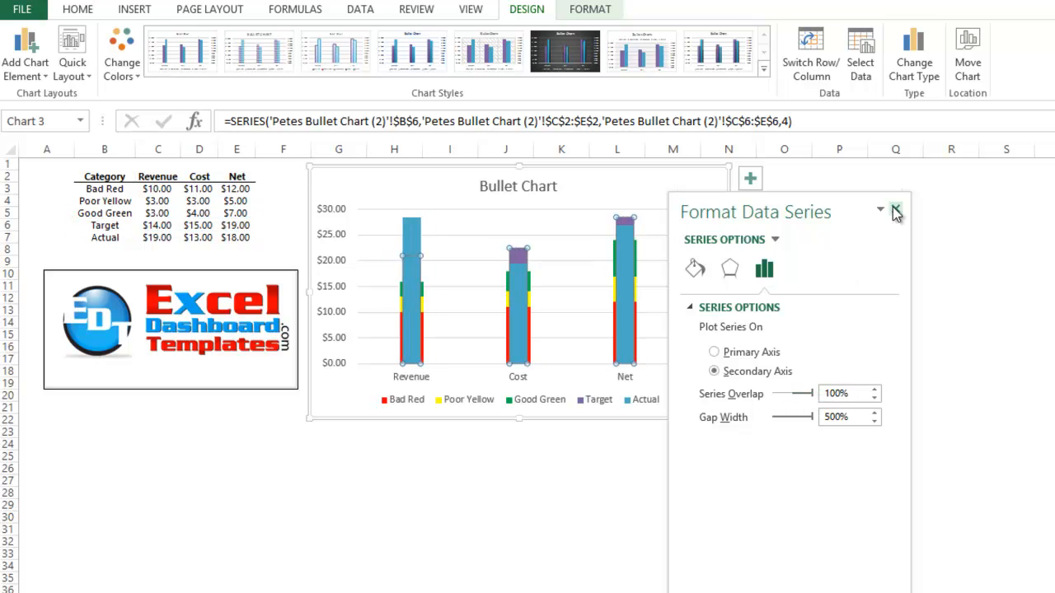
pyautogui.click(895, 209)
pyautogui.click(948, 375)
pyautogui.click(525, 277)
pyautogui.click(514, 256)
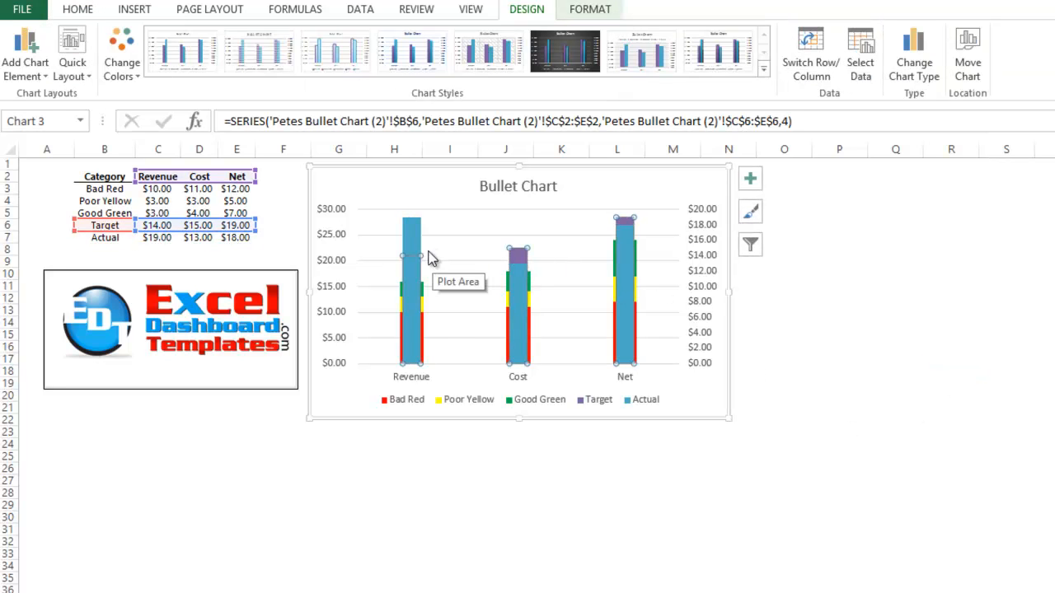
pyautogui.click(620, 311)
pyautogui.click(905, 530)
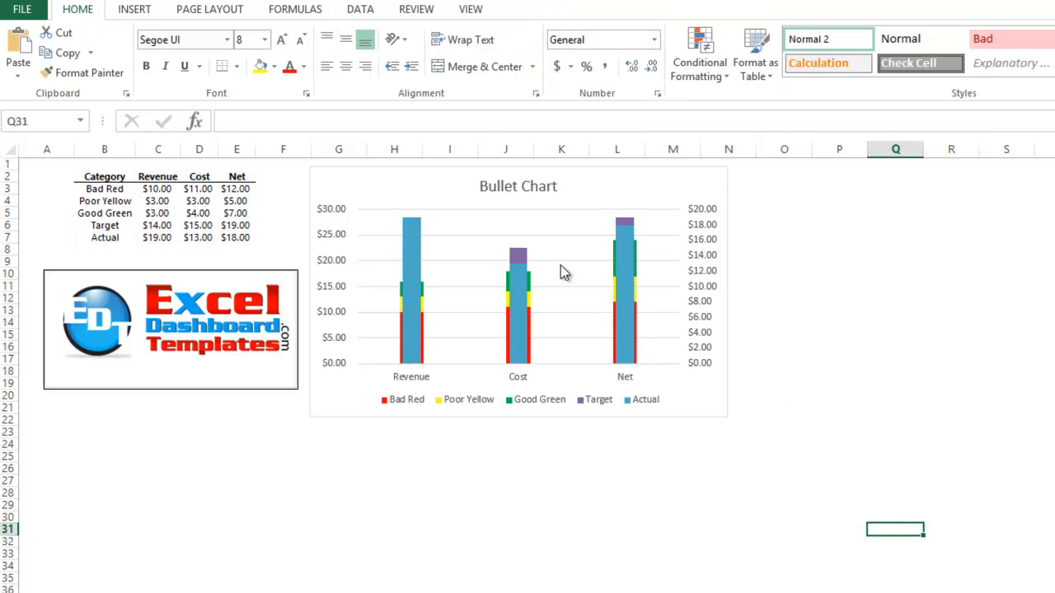
# Widen the stacked Bad Red, Poor Yellow and Good Green columns by setting their gap width to 115%
pyautogui.moveTo(517, 287)
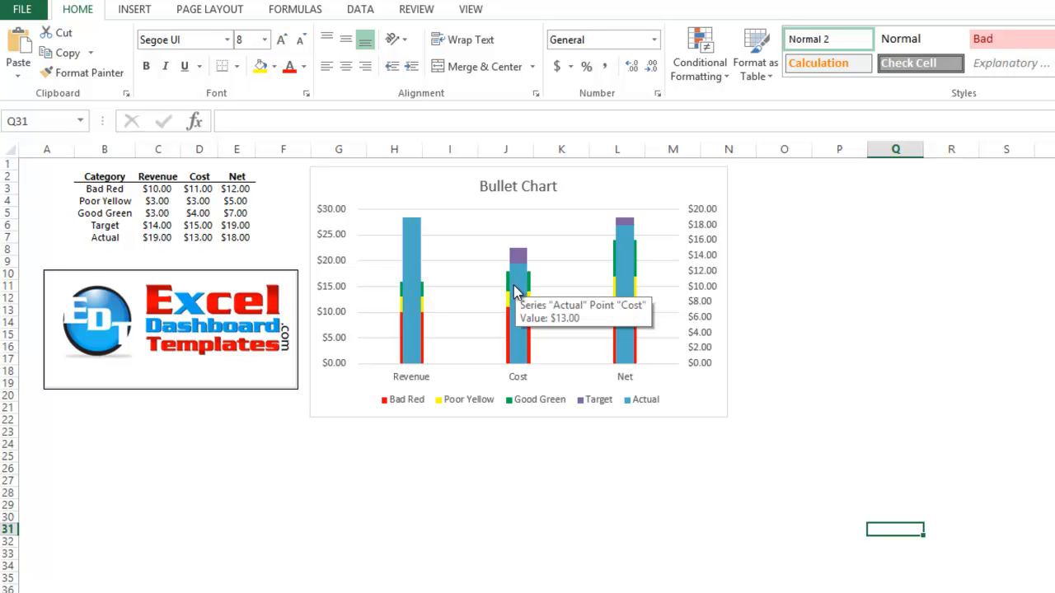
pyautogui.click(509, 352)
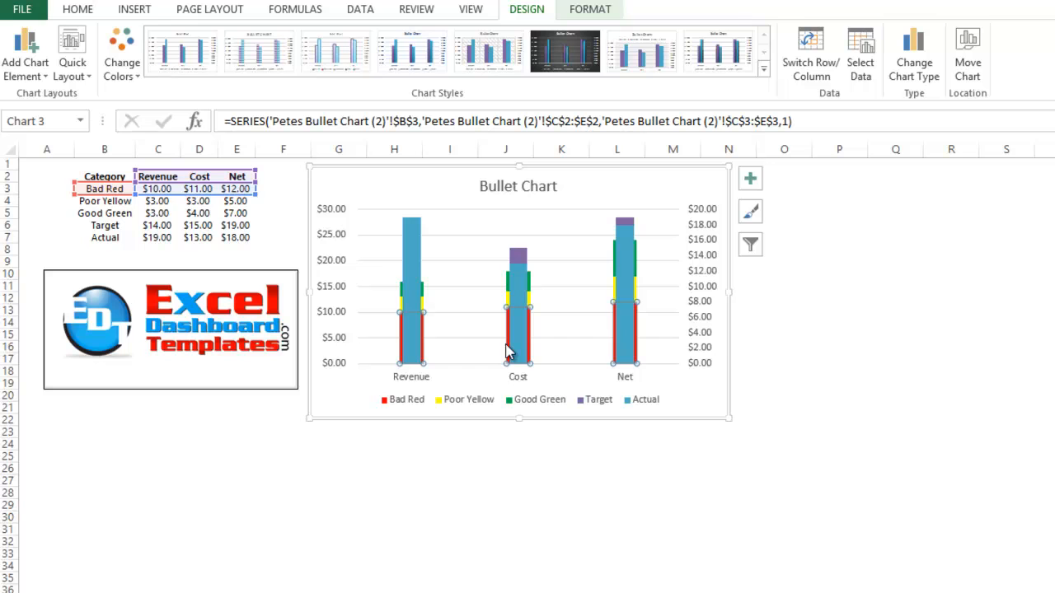
pyautogui.doubleClick(507, 350)
pyautogui.moveTo(749, 207); pyautogui.dragTo(583, 188)
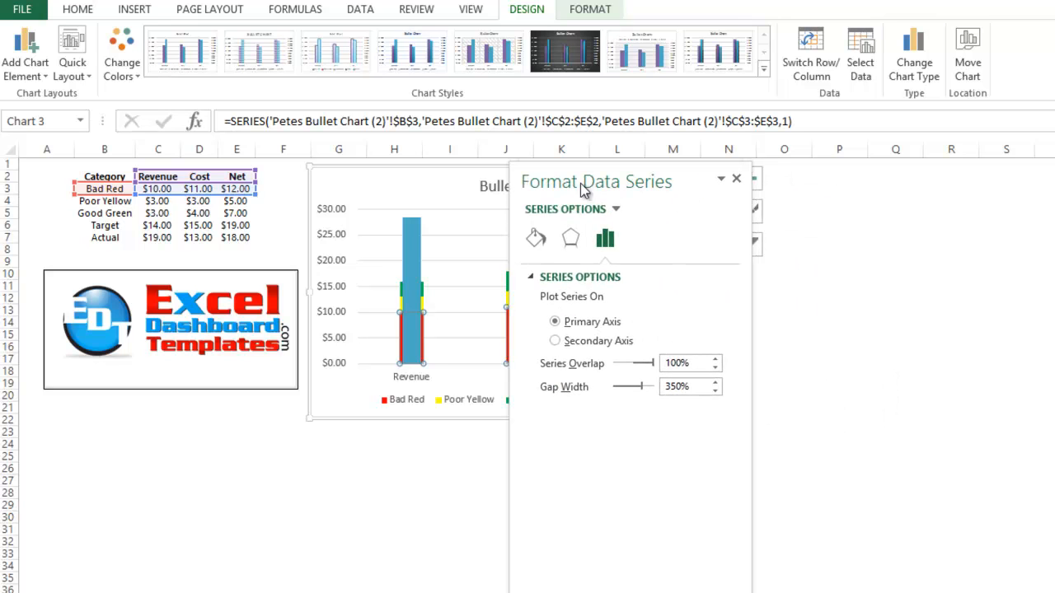
pyautogui.moveTo(640, 386); pyautogui.dragTo(618, 386)
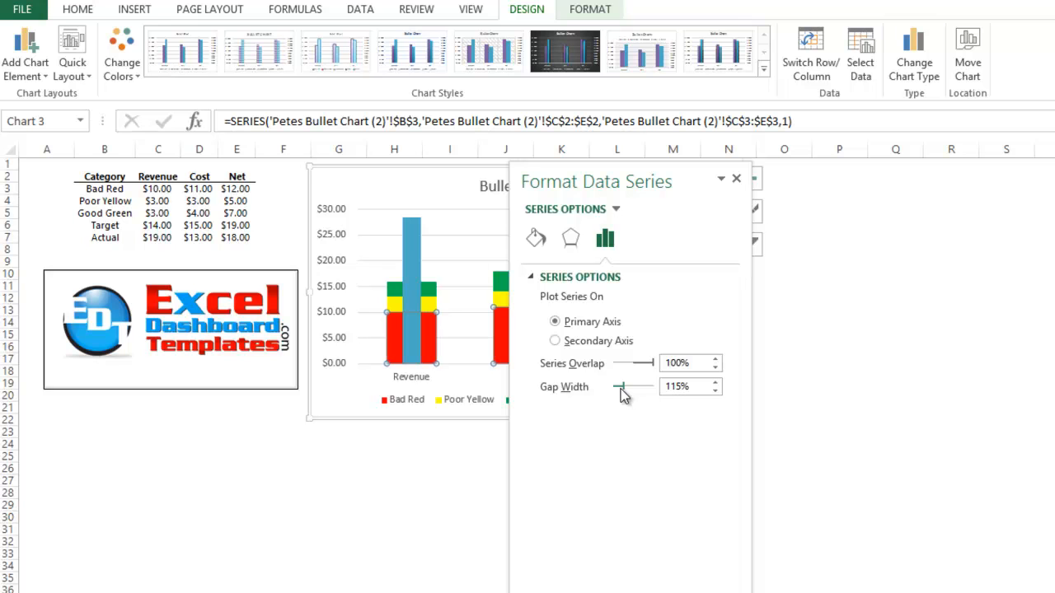
pyautogui.click(735, 178)
pyautogui.click(859, 392)
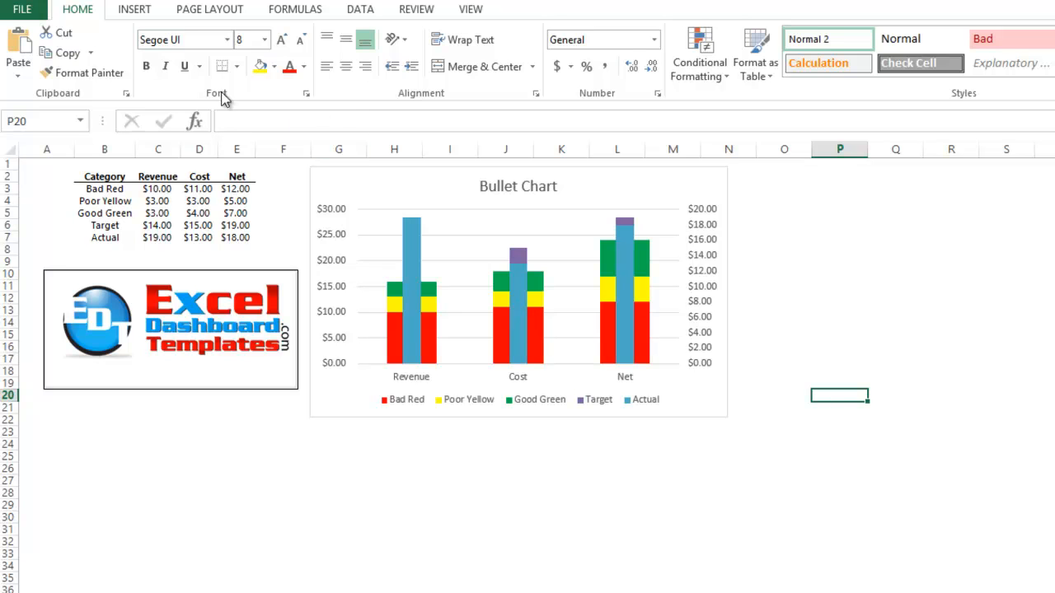
# Draw a rectangle shape on the worksheet below the logo, spanning roughly rows 22 to 28 across columns F and G
pyautogui.click(136, 10)
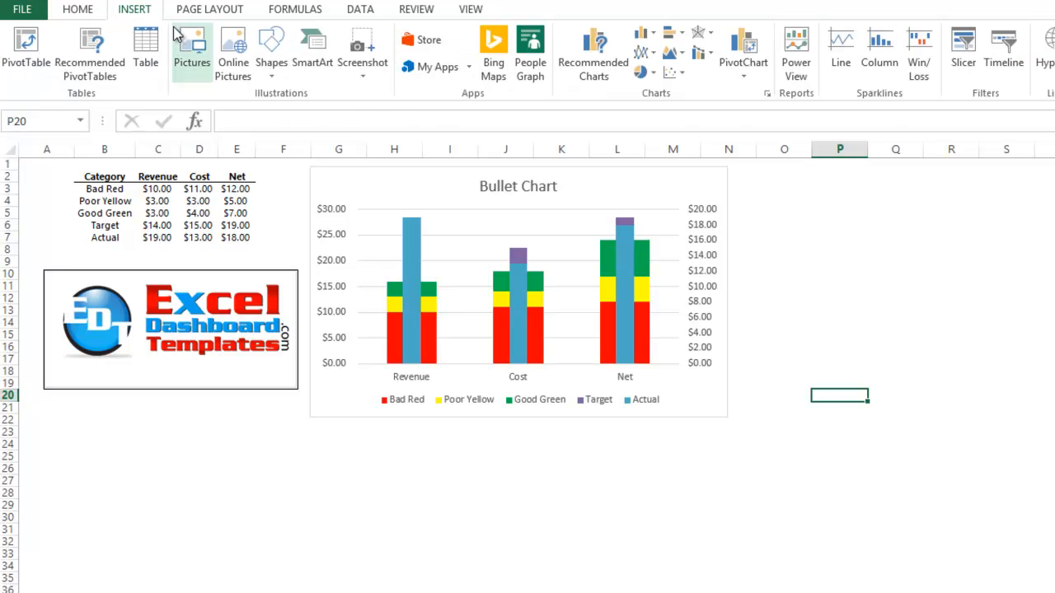
pyautogui.click(268, 63)
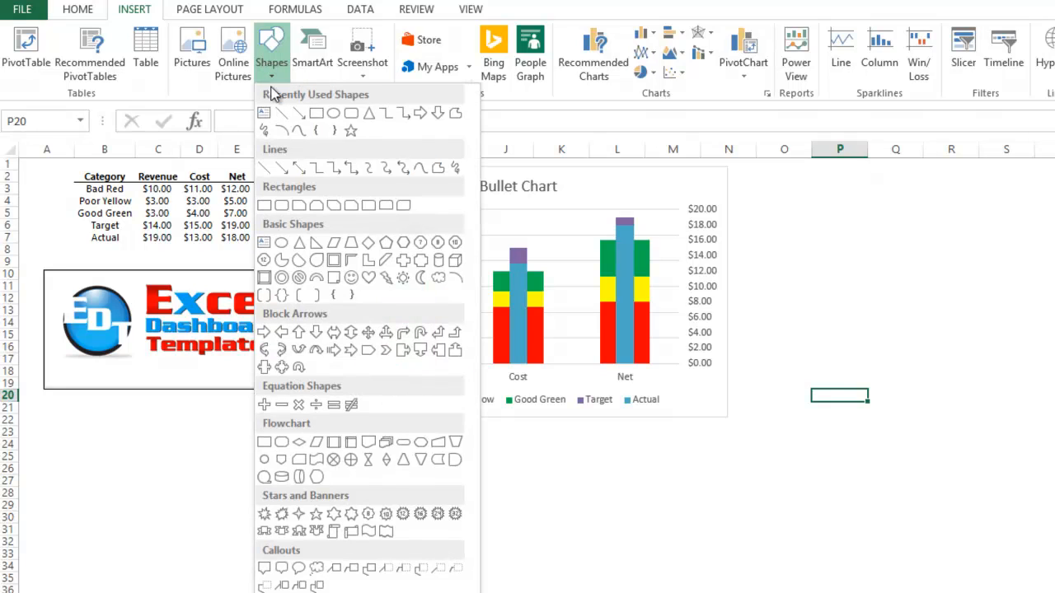
pyautogui.click(315, 114)
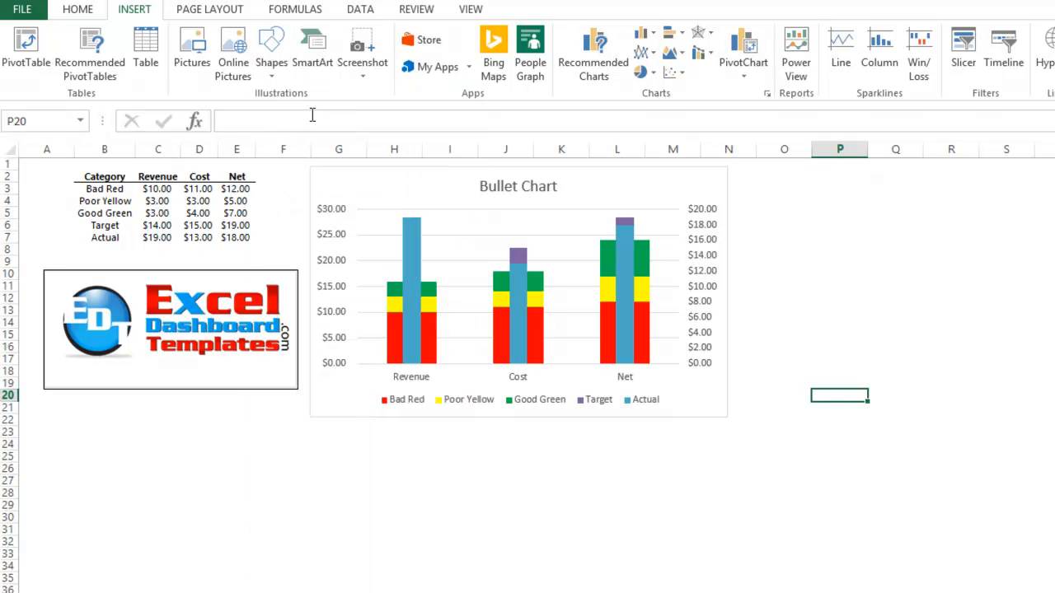
pyautogui.moveTo(270, 416); pyautogui.dragTo(334, 504)
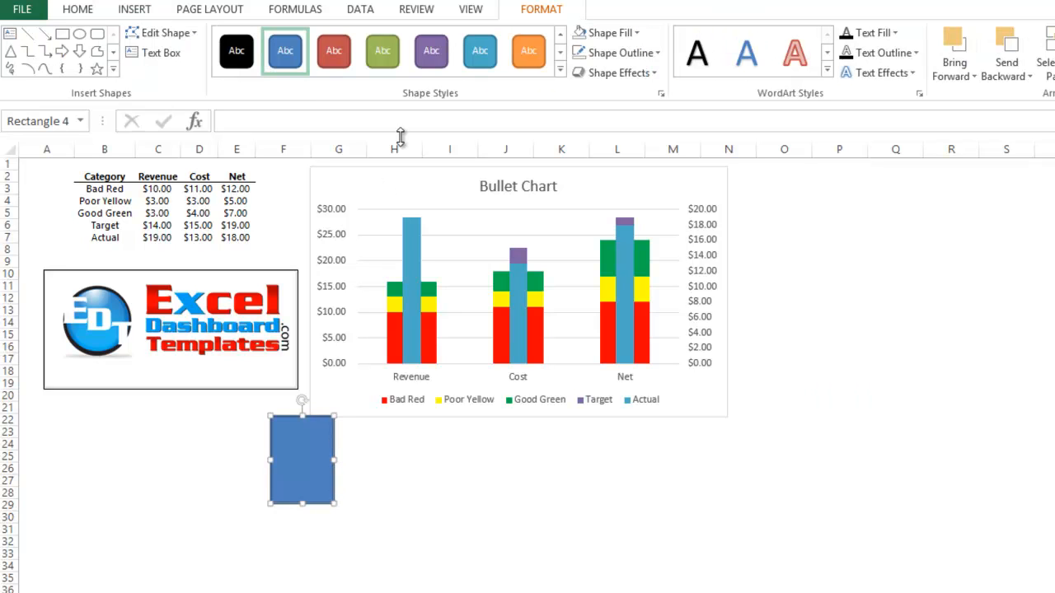
# Remove the rectangle's outline and move the shape over to columns E and F below the logo
pyautogui.click(639, 55)
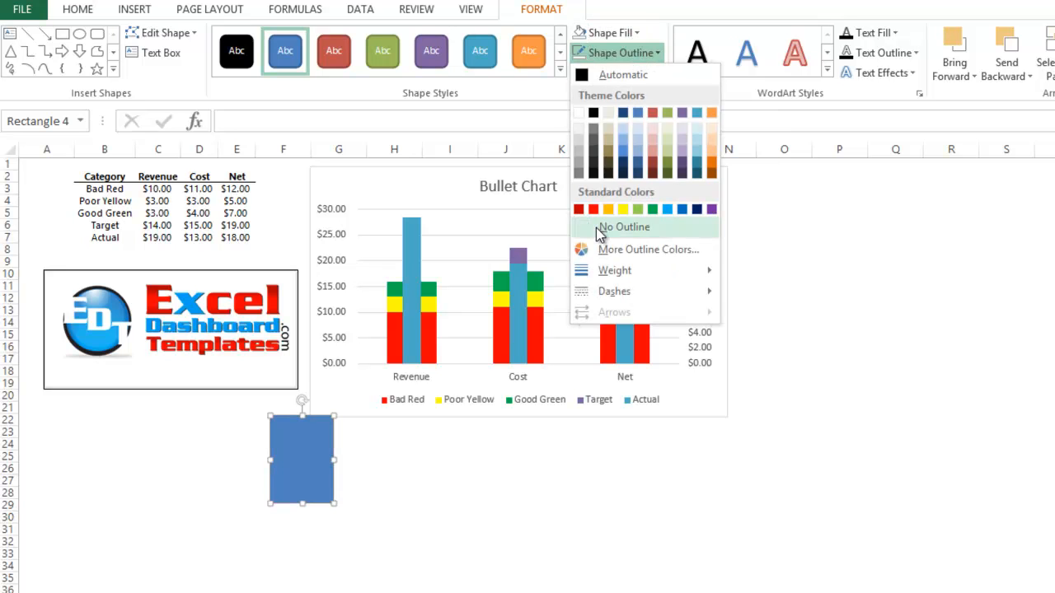
pyautogui.click(595, 227)
pyautogui.click(371, 570)
pyautogui.click(322, 462)
pyautogui.moveTo(287, 447); pyautogui.dragTo(266, 445)
pyautogui.click(351, 470)
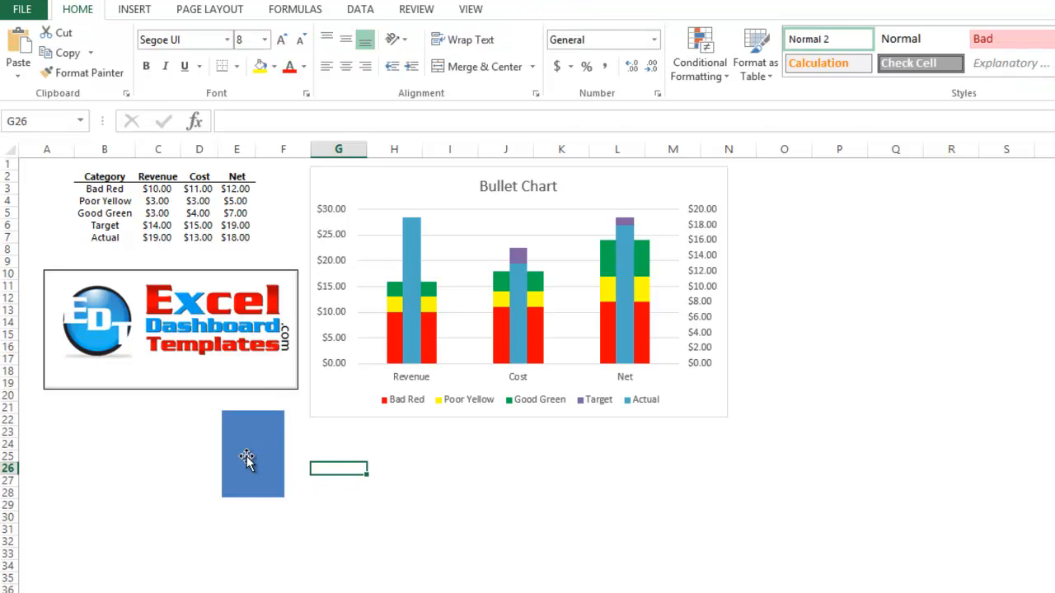
# Copy the blue rectangle and paste a duplicate beside it, across columns F and G
pyautogui.click(251, 450)
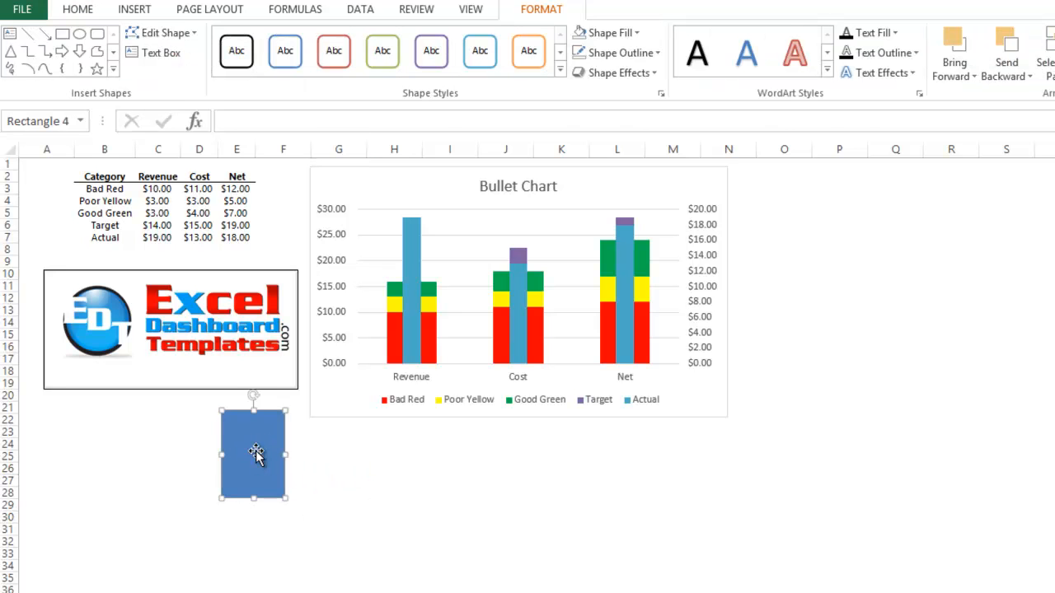
pyautogui.click(305, 432)
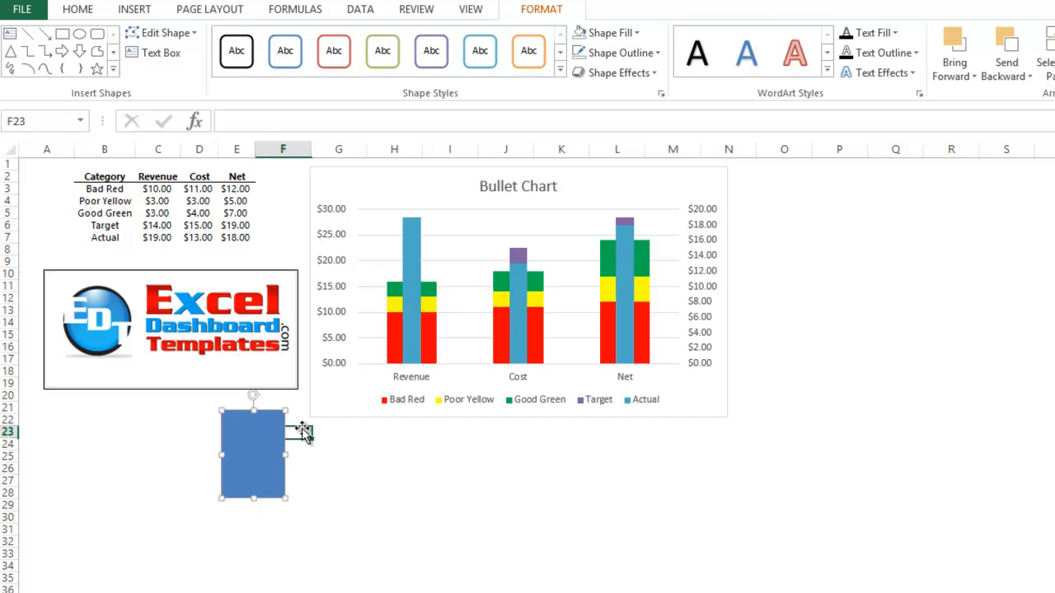
pyautogui.hotkey('ctrl', 'v')
pyautogui.moveTo(294, 447)
pyautogui.mouseDown()
pyautogui.moveTo(346, 440)
pyautogui.moveTo(311, 451)
pyautogui.mouseUp()
# Move the original rectangle down so its upper edge lines up with the duplicate at row 23
pyautogui.rightClick(250, 430)
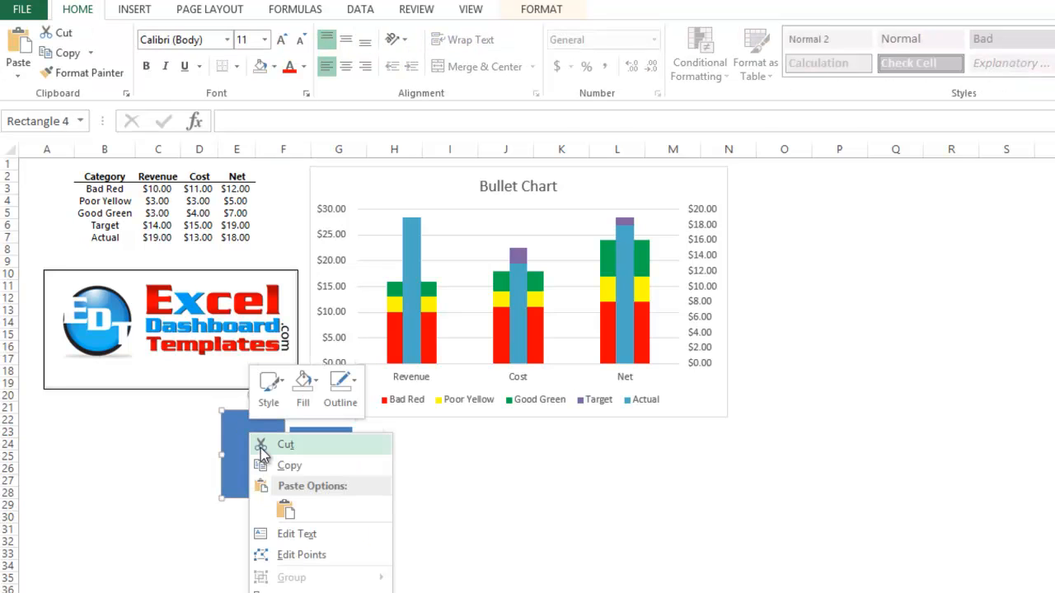
pyautogui.press('Escape')
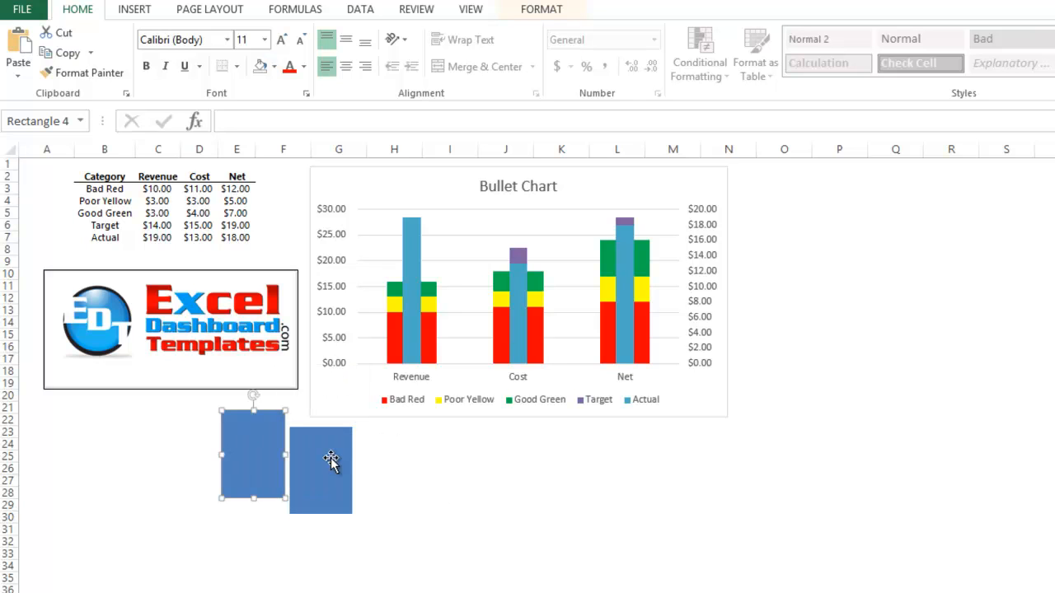
pyautogui.click(336, 461)
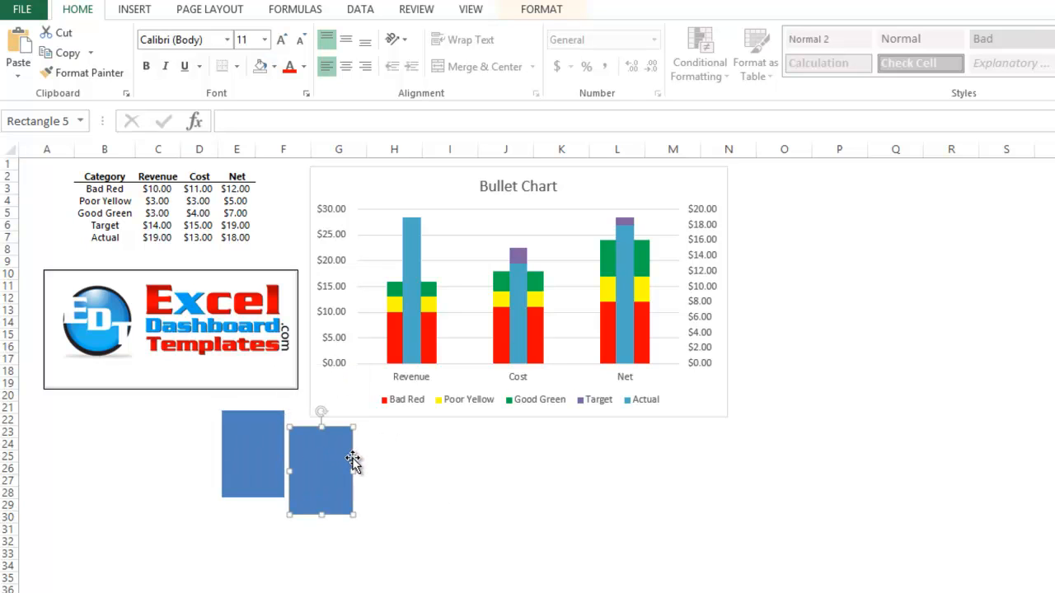
pyautogui.moveTo(268, 447); pyautogui.dragTo(266, 464)
pyautogui.click(335, 468)
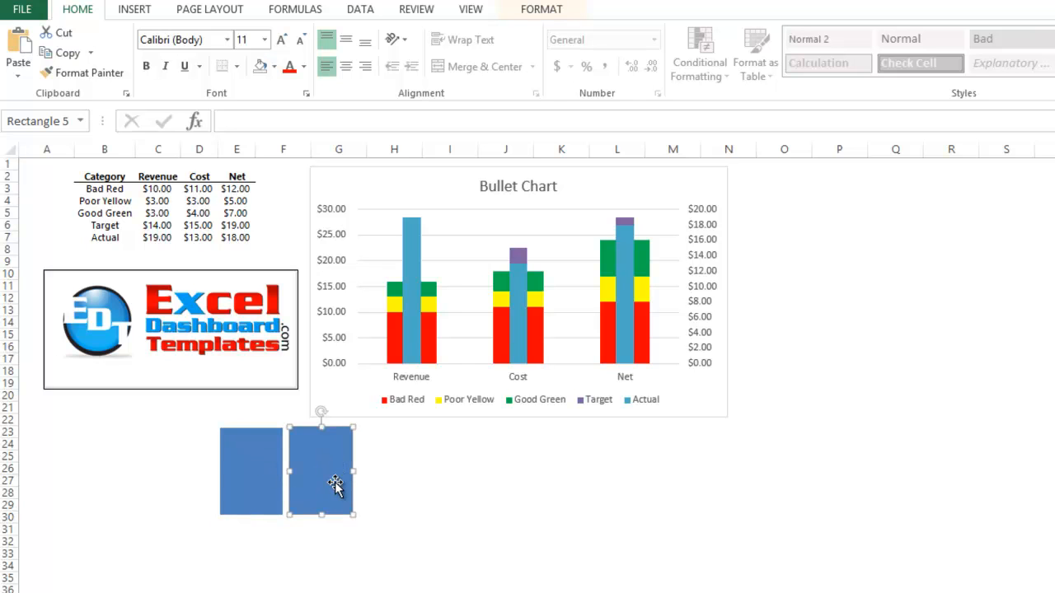
# Fill the duplicate rectangle with black
pyautogui.rightClick(314, 448)
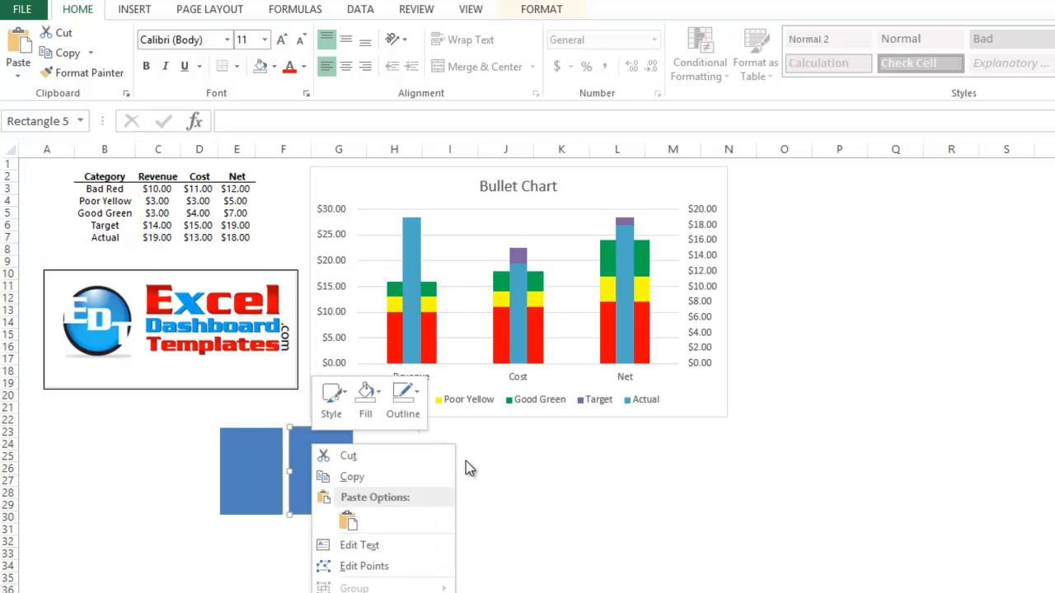
pyautogui.click(367, 412)
pyautogui.click(368, 478)
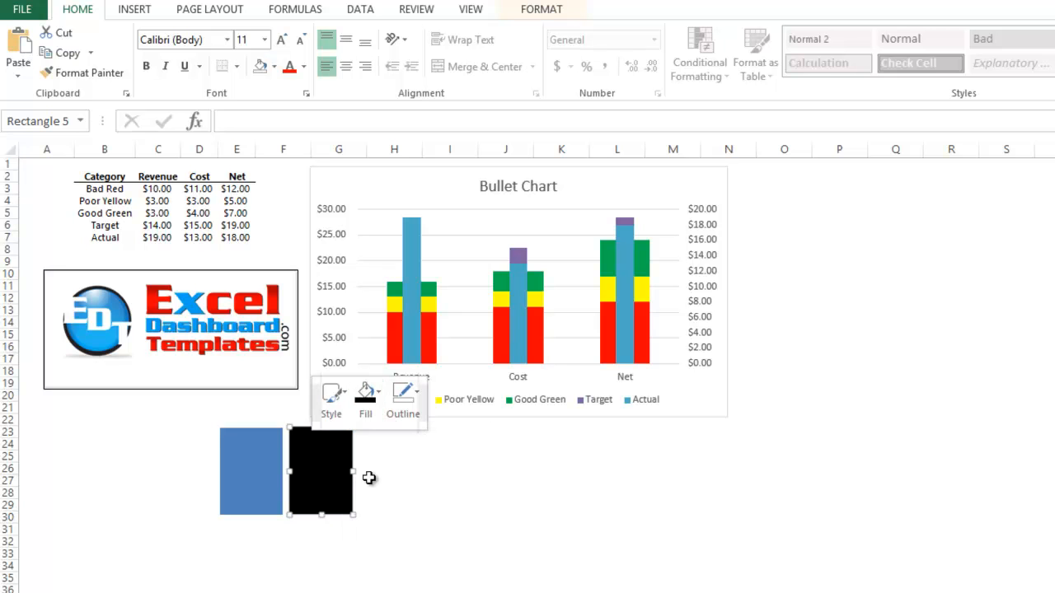
# Try setting the blue rectangle's fill to No Fill before combining it with the black one
pyautogui.click(263, 466)
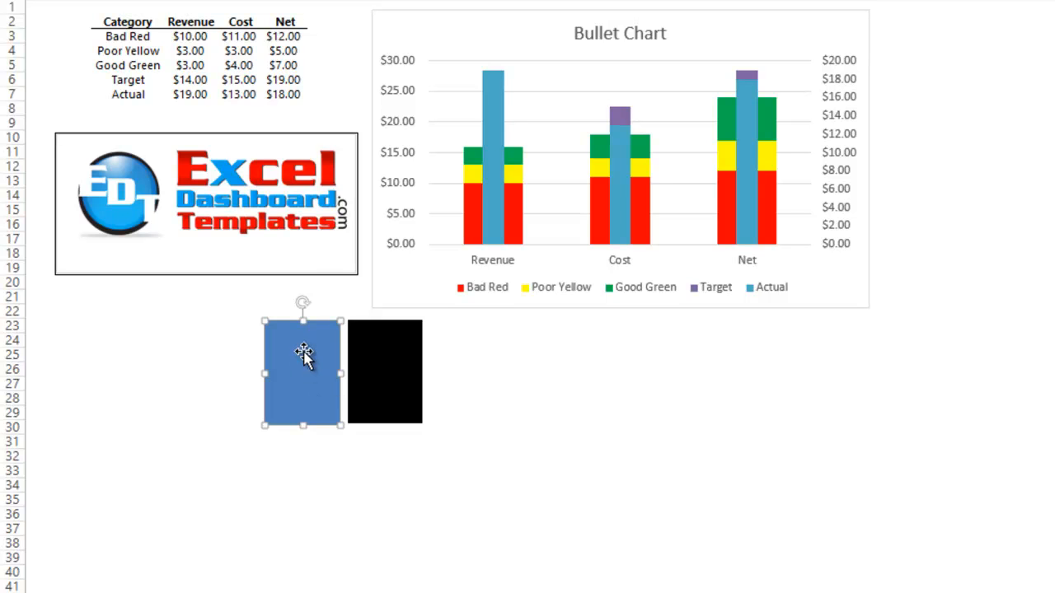
pyautogui.rightClick(303, 352)
pyautogui.click(368, 296)
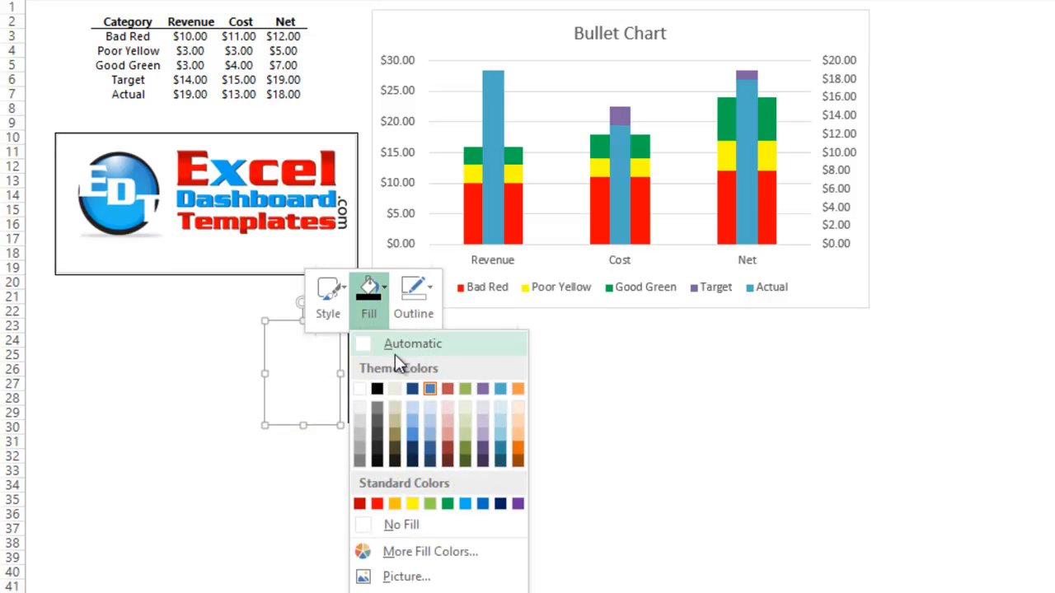
pyautogui.click(389, 527)
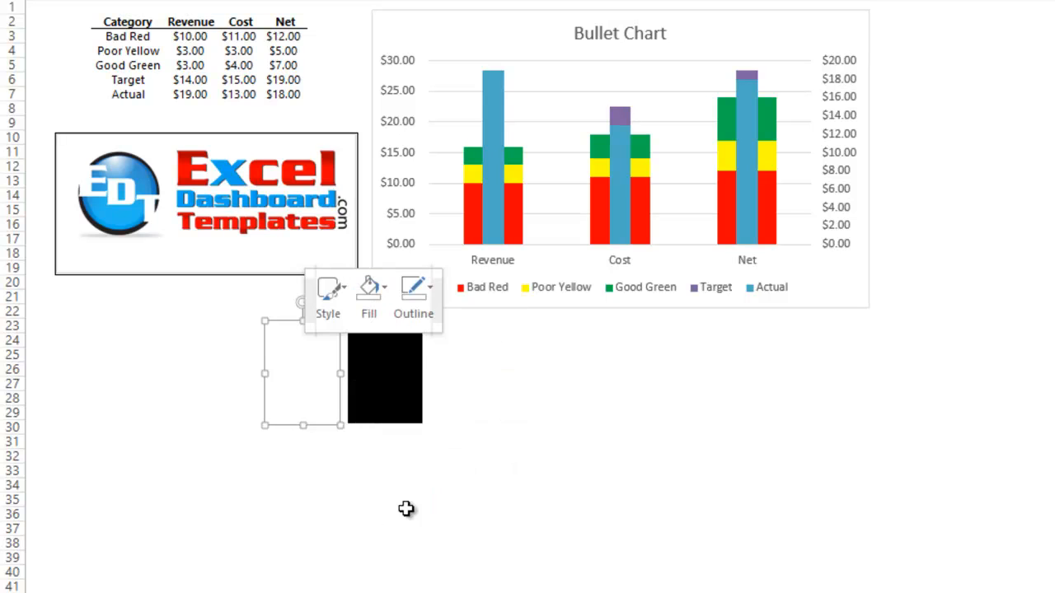
pyautogui.click(391, 443)
# Try narrowing the black rectangle from both sides and moving it over the unfilled rectangle
pyautogui.click(381, 375)
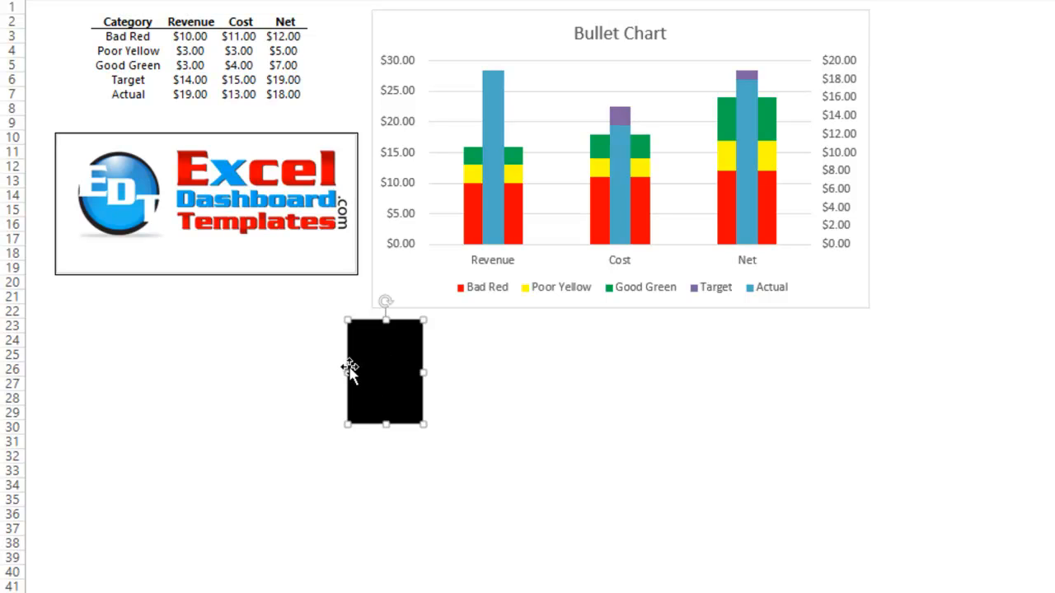
pyautogui.moveTo(342, 370); pyautogui.dragTo(357, 371)
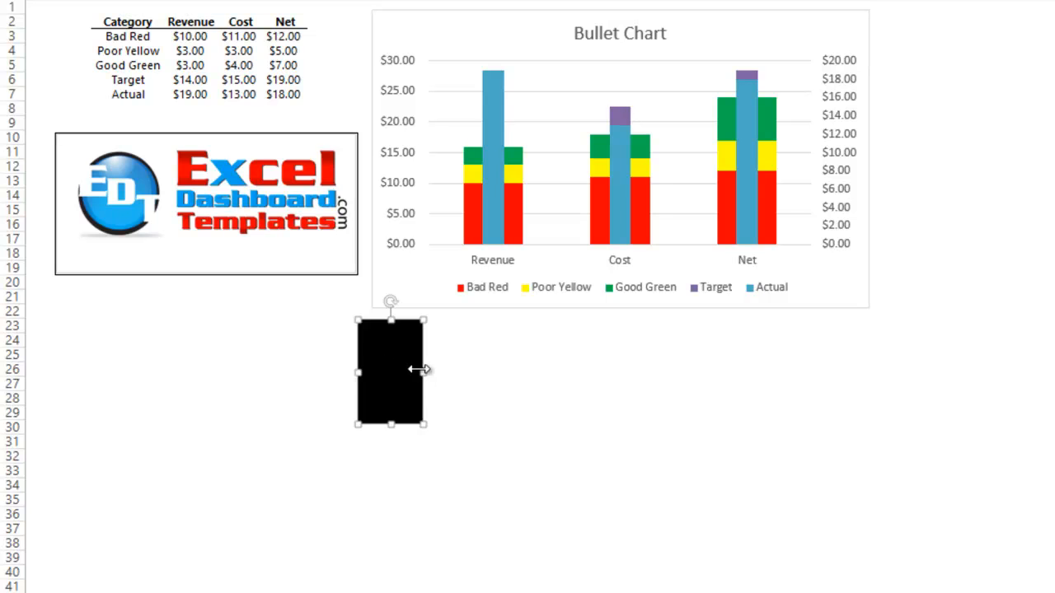
pyautogui.moveTo(421, 371); pyautogui.dragTo(337, 365)
pyautogui.click(412, 371)
pyautogui.click(366, 354)
pyautogui.click(296, 358)
pyautogui.click(294, 402)
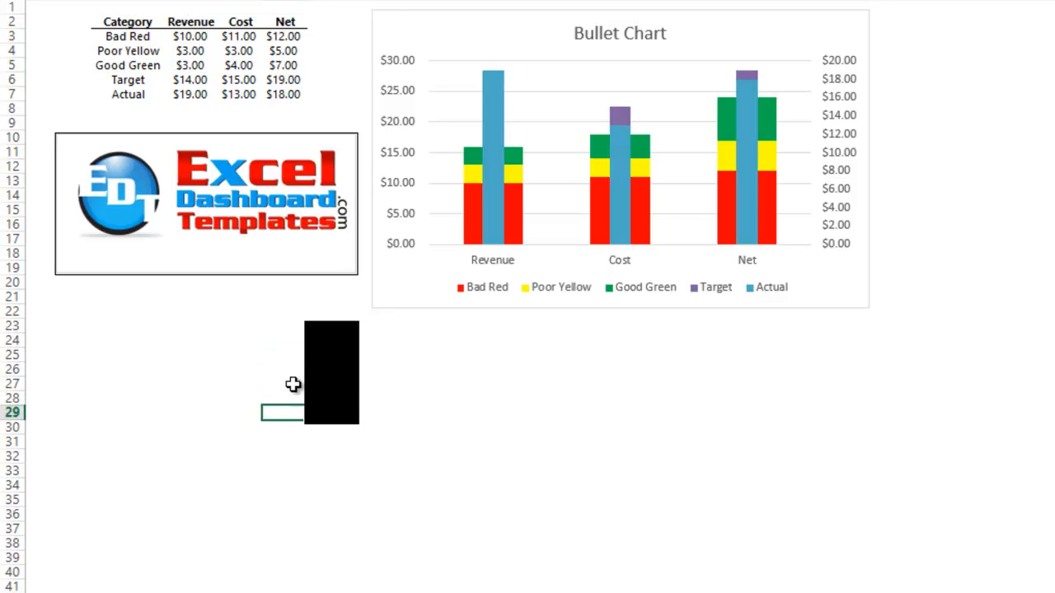
pyautogui.click(310, 348)
pyautogui.click(294, 336)
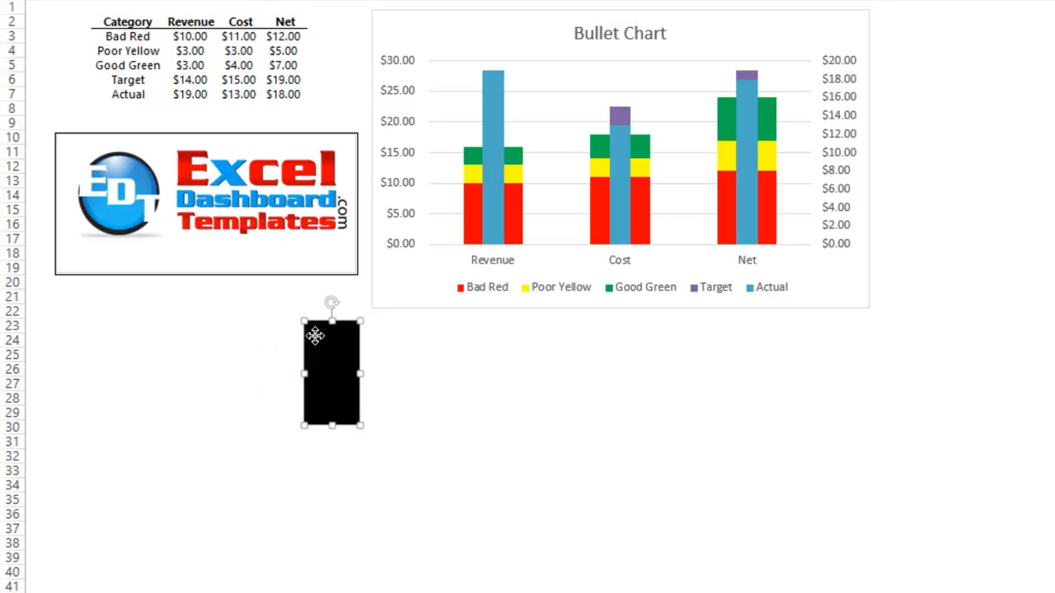
pyautogui.moveTo(318, 334); pyautogui.dragTo(397, 365)
# Undo the black rectangle's moves and resizing and the No Fill setting on the blue rectangle
pyautogui.hotkey('ctrl', 'z')
pyautogui.hotkey('ctrl', 'z')
pyautogui.hotkey('ctrl', 'z')
pyautogui.hotkey('ctrl', 'z')
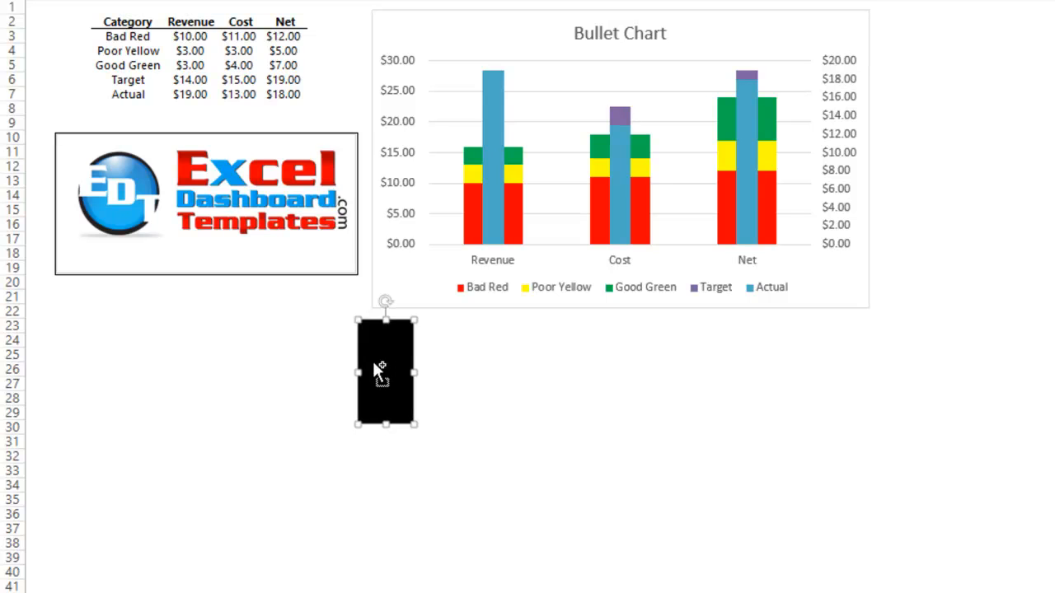
pyautogui.hotkey('ctrl', 'z')
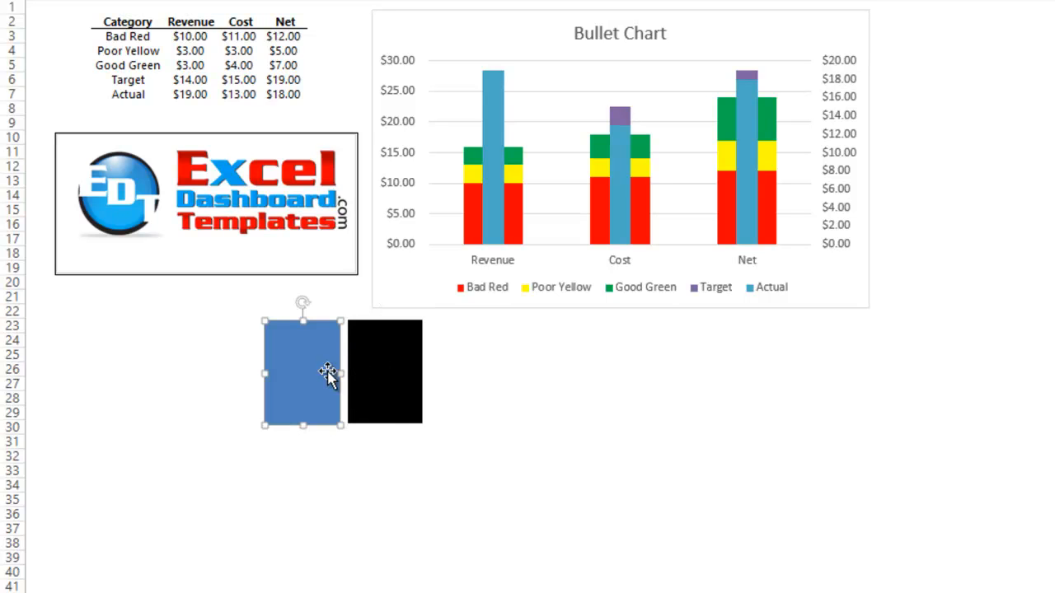
# Move the black rectangle over the blue one and narrow it so equal blue strips show on both sides
pyautogui.click(410, 375)
pyautogui.moveTo(409, 375); pyautogui.dragTo(333, 372)
pyautogui.moveTo(262, 377); pyautogui.dragTo(323, 376)
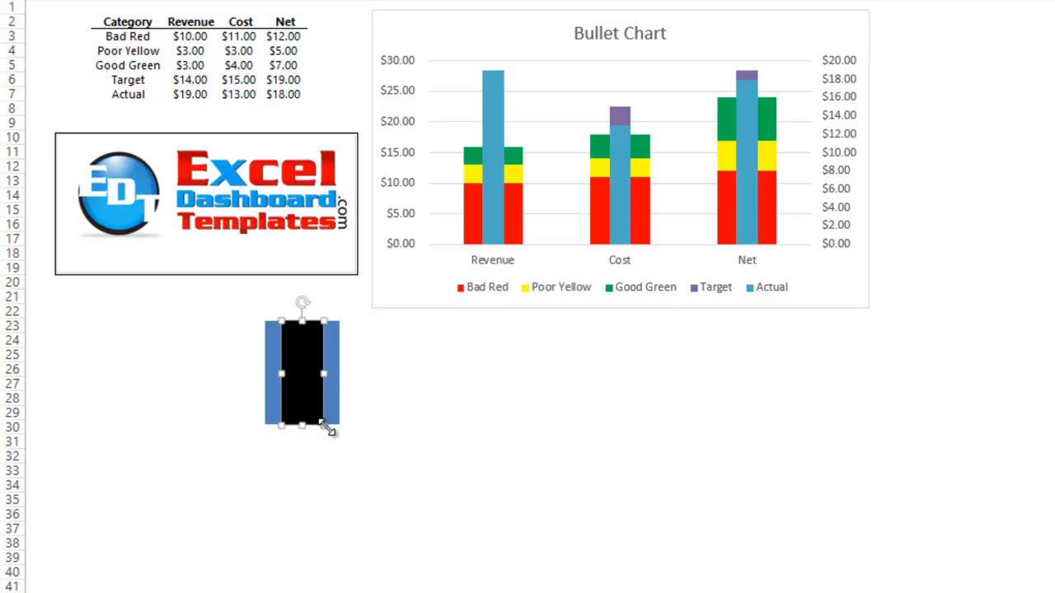
pyautogui.click(365, 426)
pyautogui.click(443, 426)
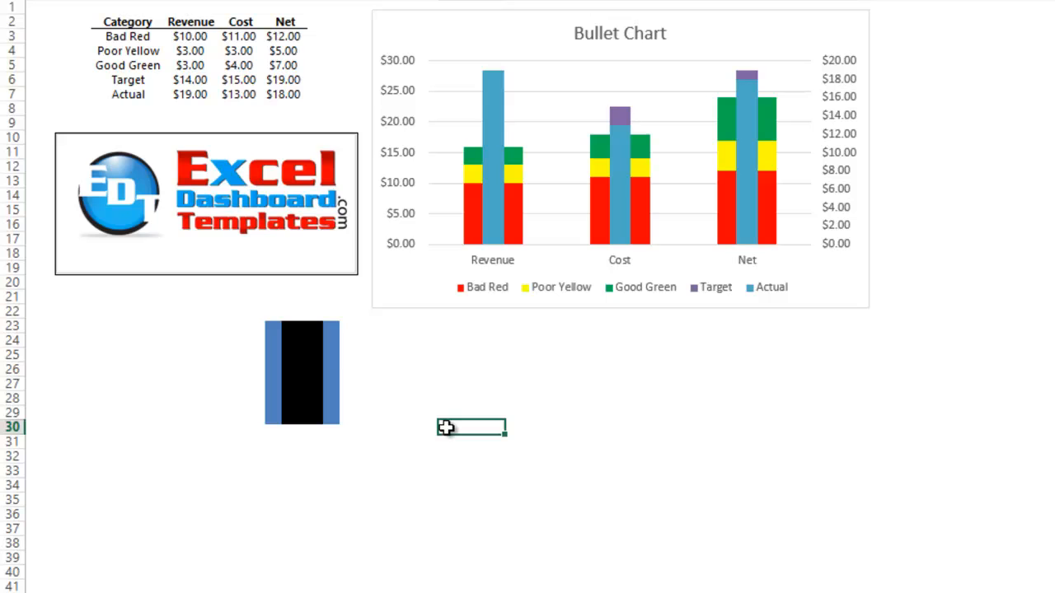
# Group the blue rectangle and the narrow black rectangle into one object
pyautogui.click(341, 367)
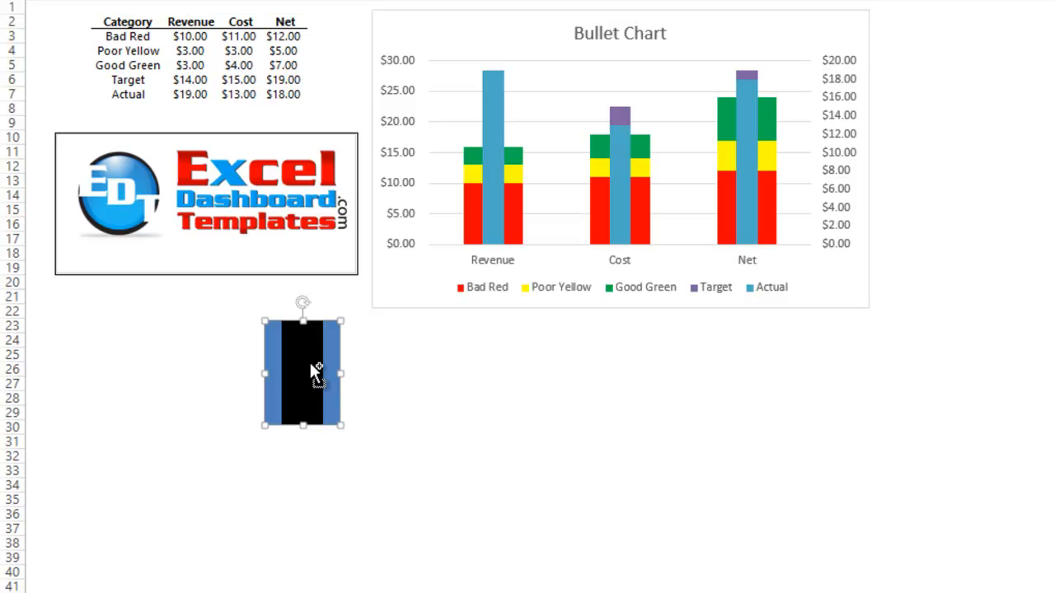
pyautogui.click(312, 375)
pyautogui.rightClick(306, 343)
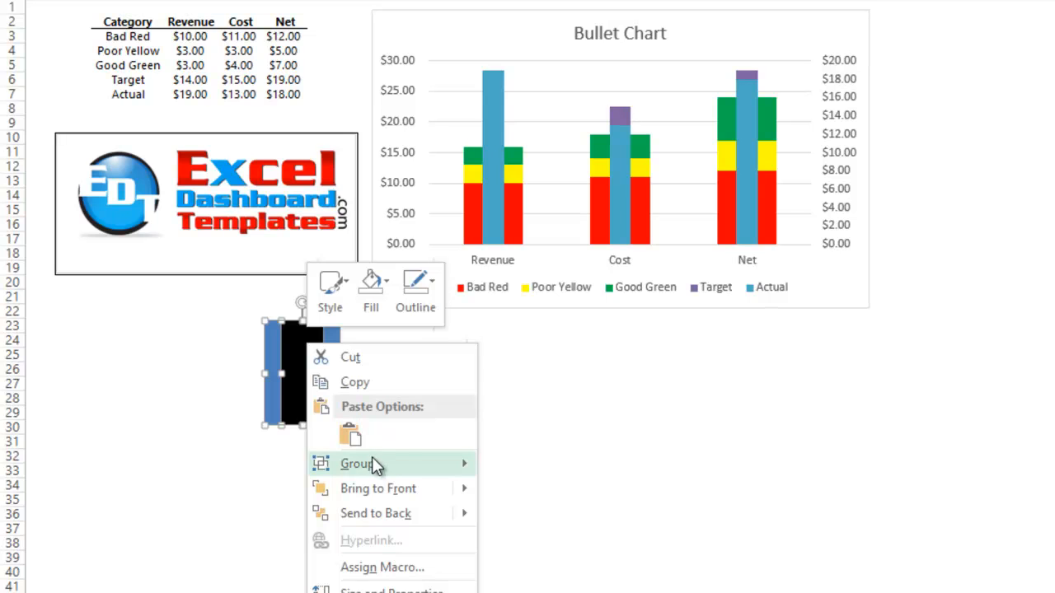
pyautogui.moveTo(370, 464)
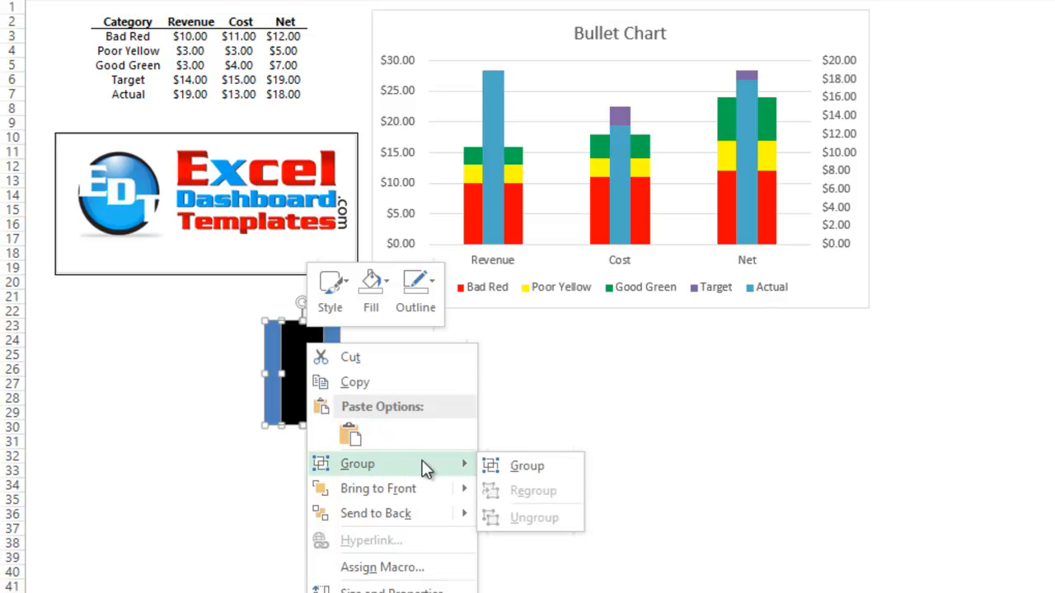
pyautogui.click(528, 466)
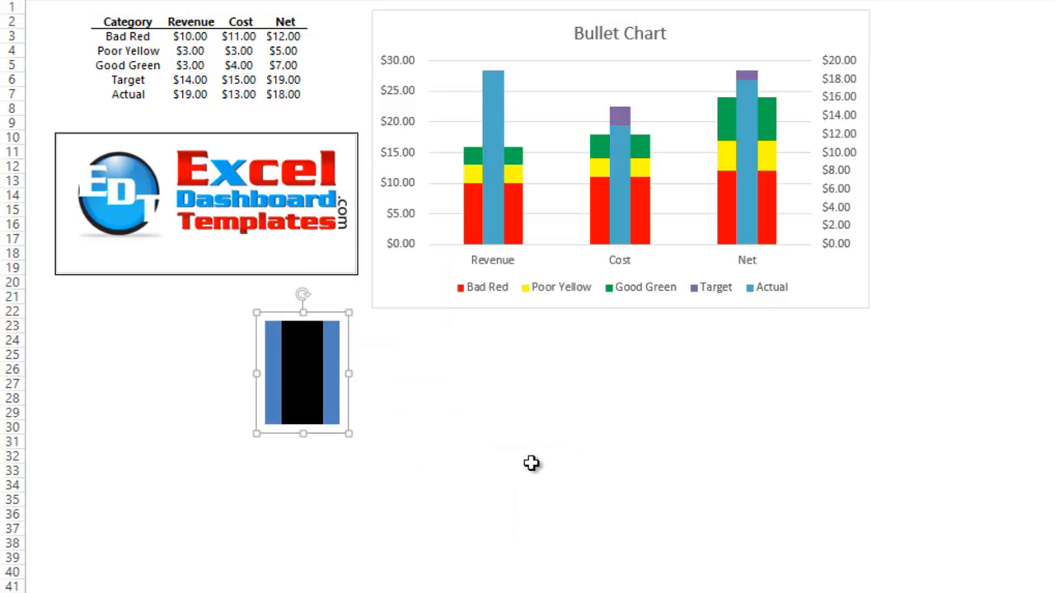
# Set the fill of the blue rectangle inside the group to No Fill
pyautogui.click(329, 364)
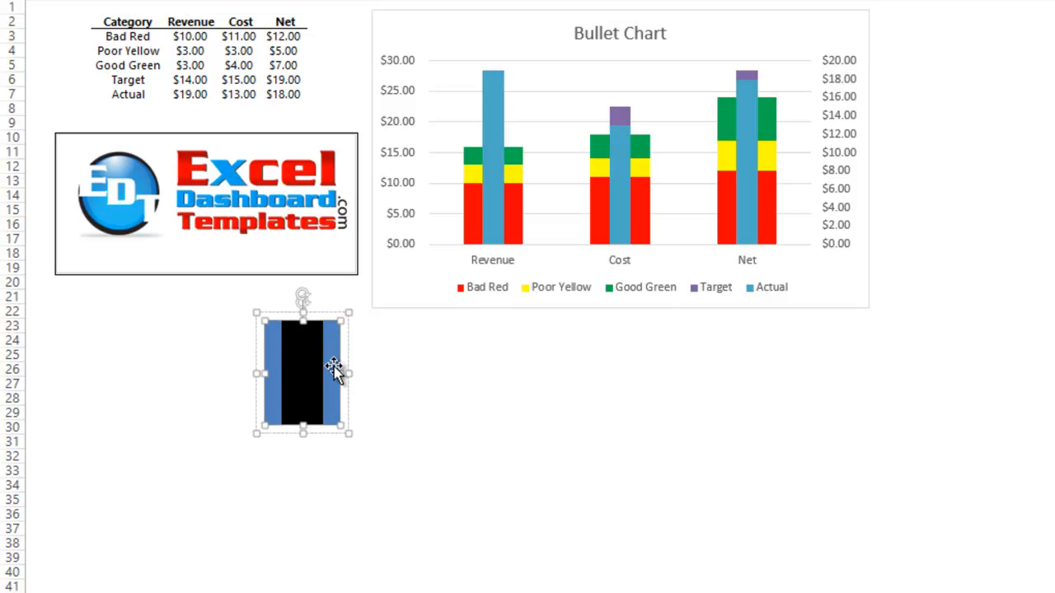
pyautogui.click(407, 415)
pyautogui.click(332, 358)
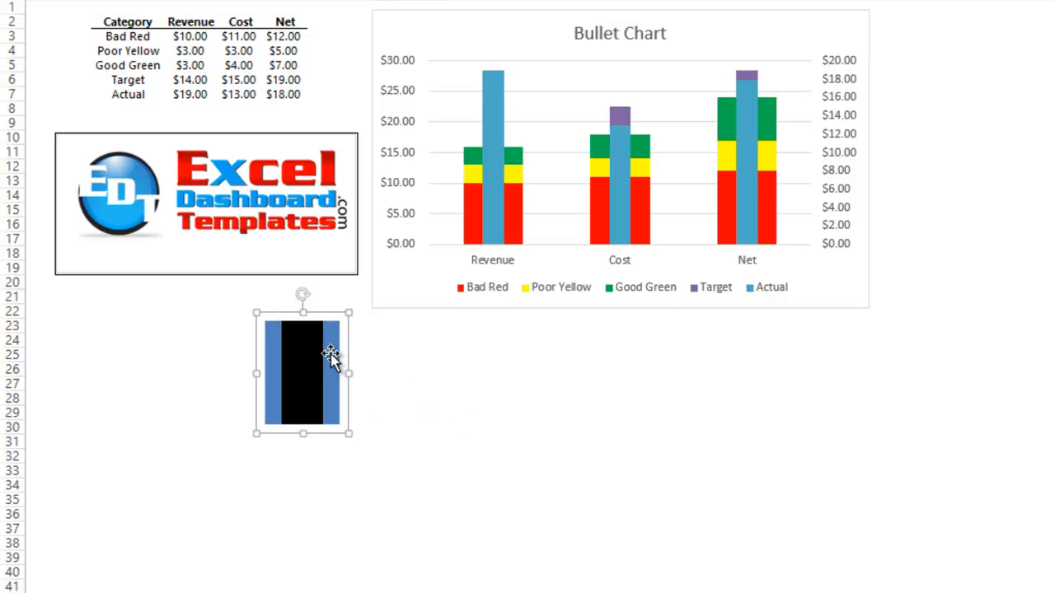
pyautogui.click(332, 349)
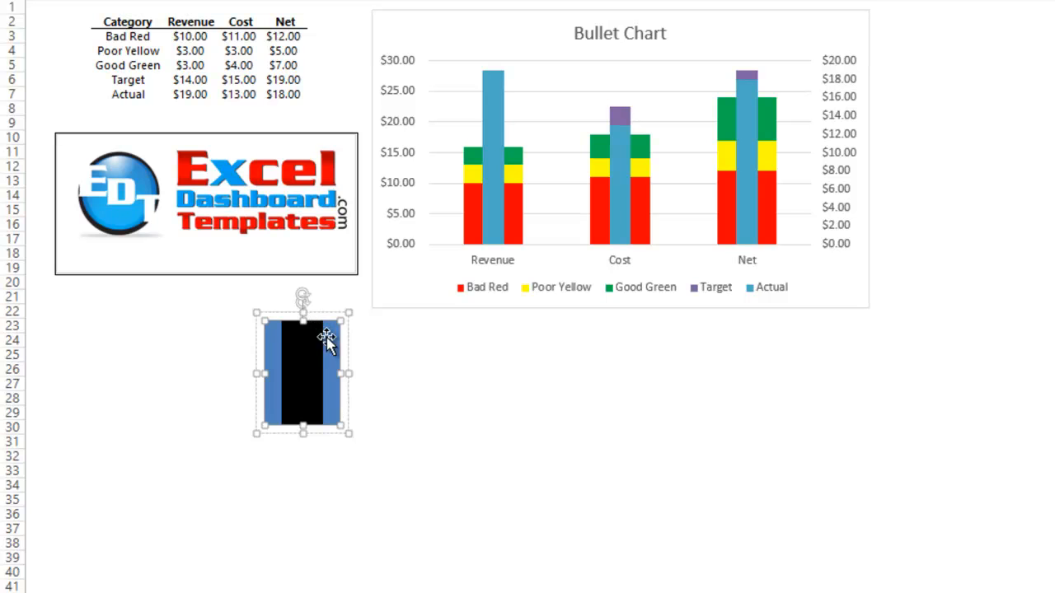
pyautogui.rightClick(337, 339)
pyautogui.click(401, 303)
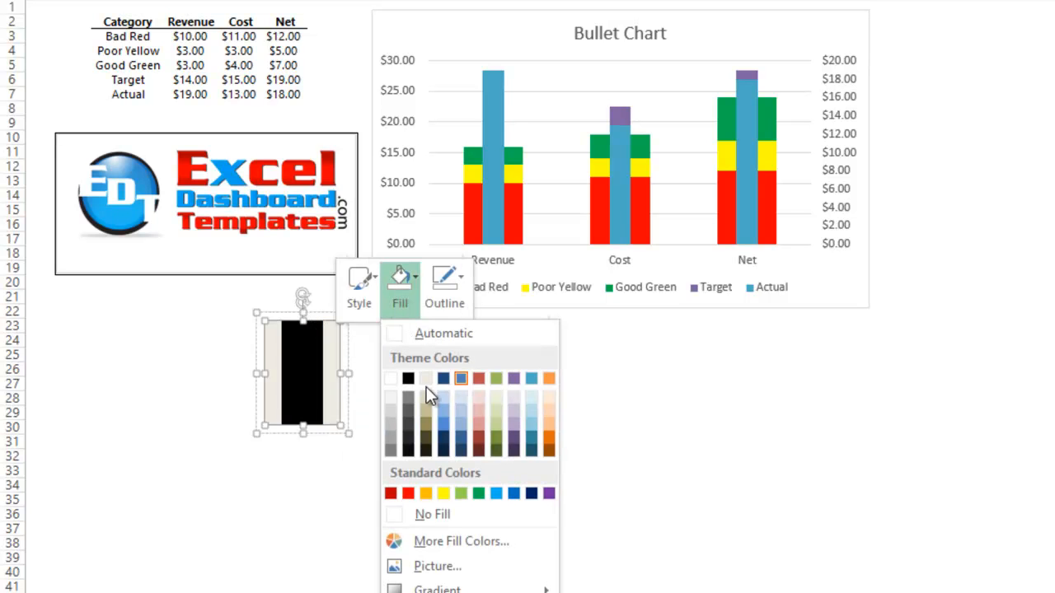
pyautogui.click(423, 509)
pyautogui.click(472, 471)
pyautogui.click(346, 403)
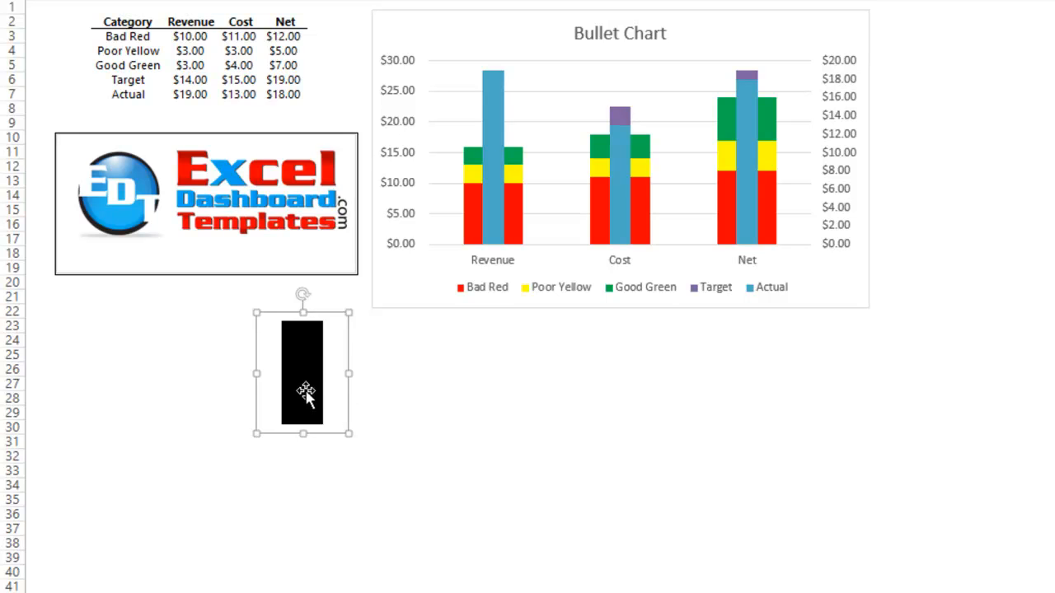
pyautogui.click(435, 418)
# Copy the grouped shape and paste it onto the chart's Actual series as the column fill
pyautogui.click(297, 355)
pyautogui.click(492, 150)
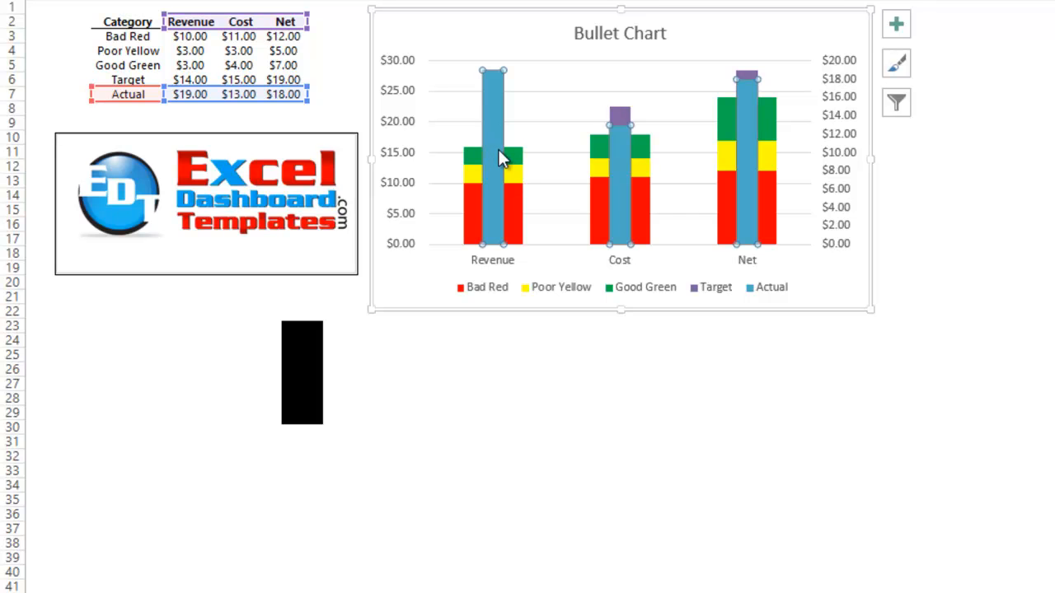
pyautogui.hotkey('ctrl', 'v')
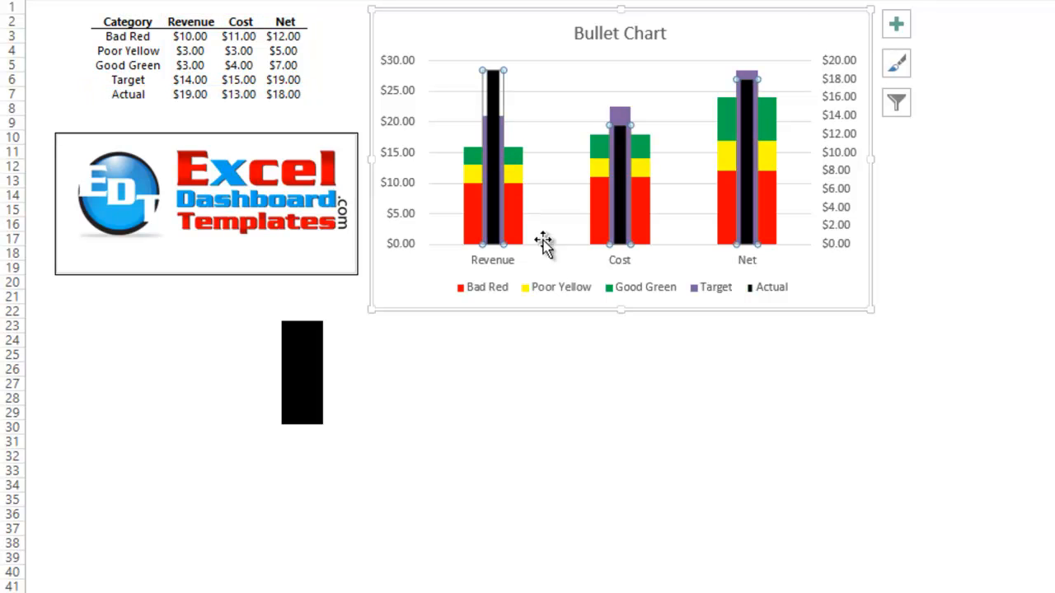
pyautogui.click(553, 339)
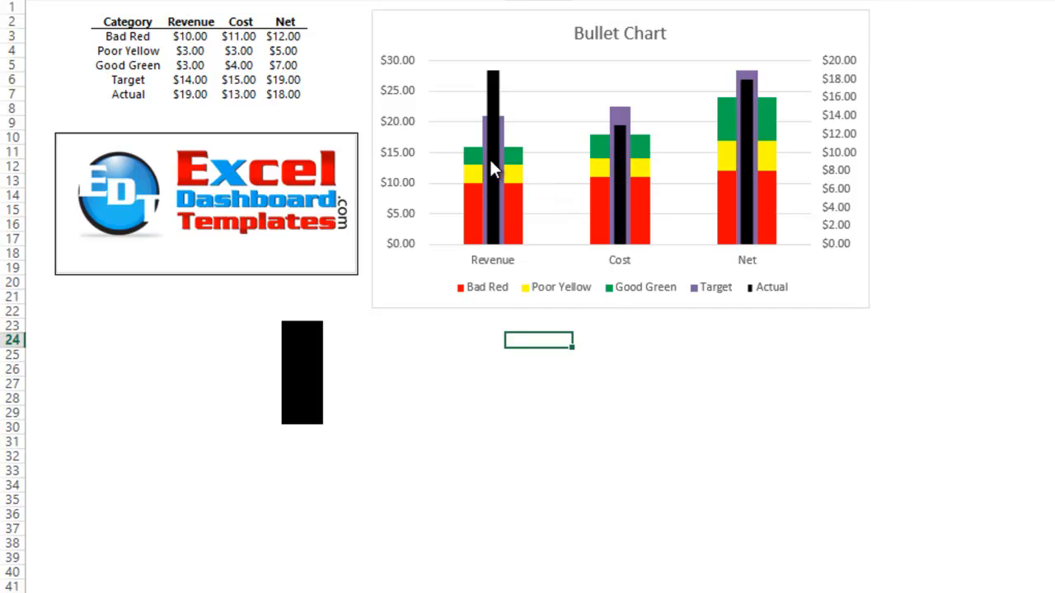
# Change the fill of the chart's purple Target columns to light gray
pyautogui.click(484, 155)
pyautogui.click(614, 111)
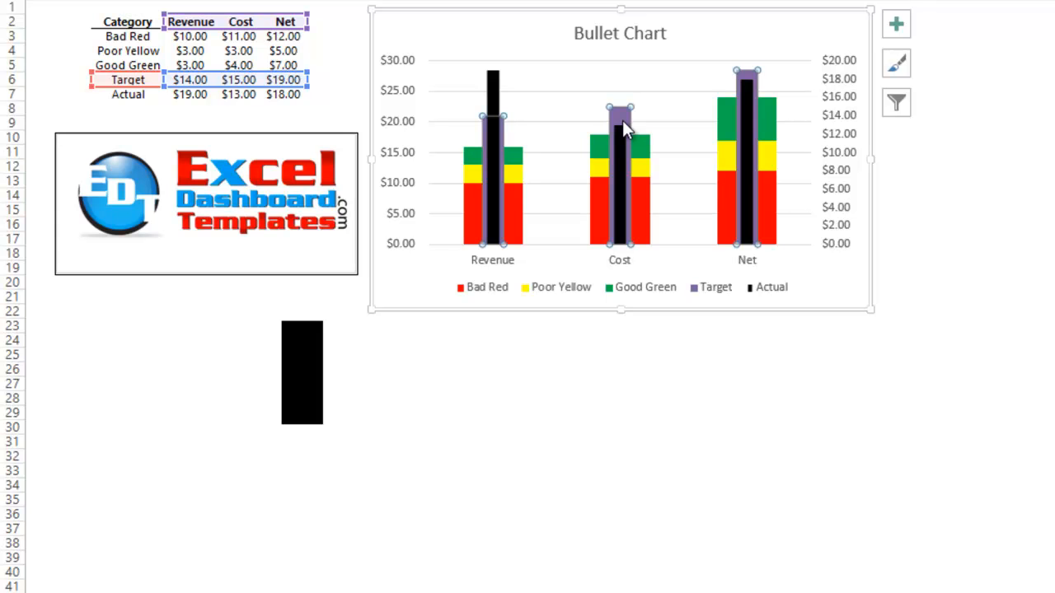
pyautogui.rightClick(732, 171)
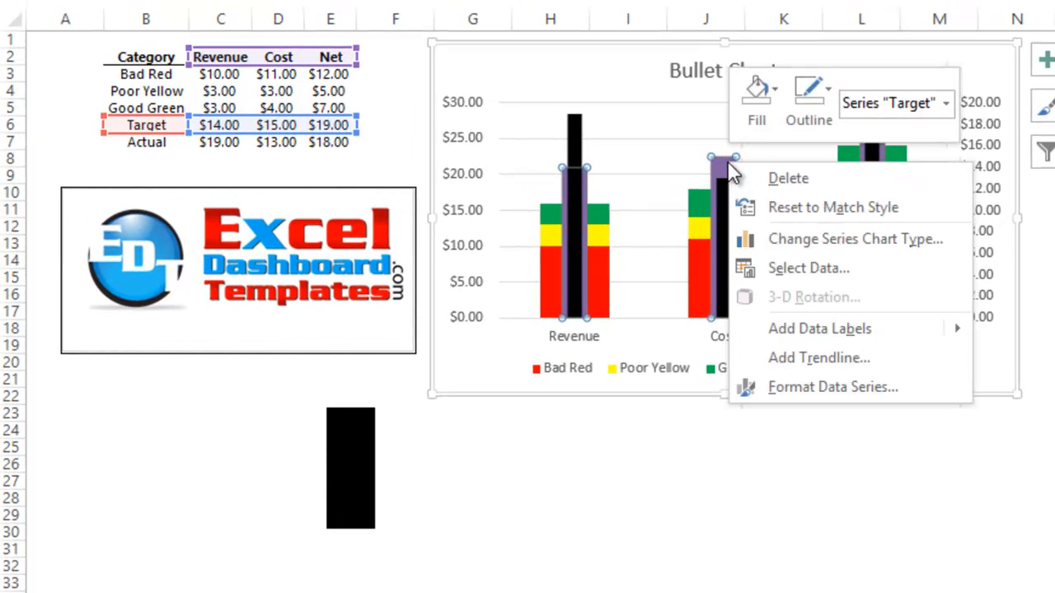
pyautogui.click(771, 99)
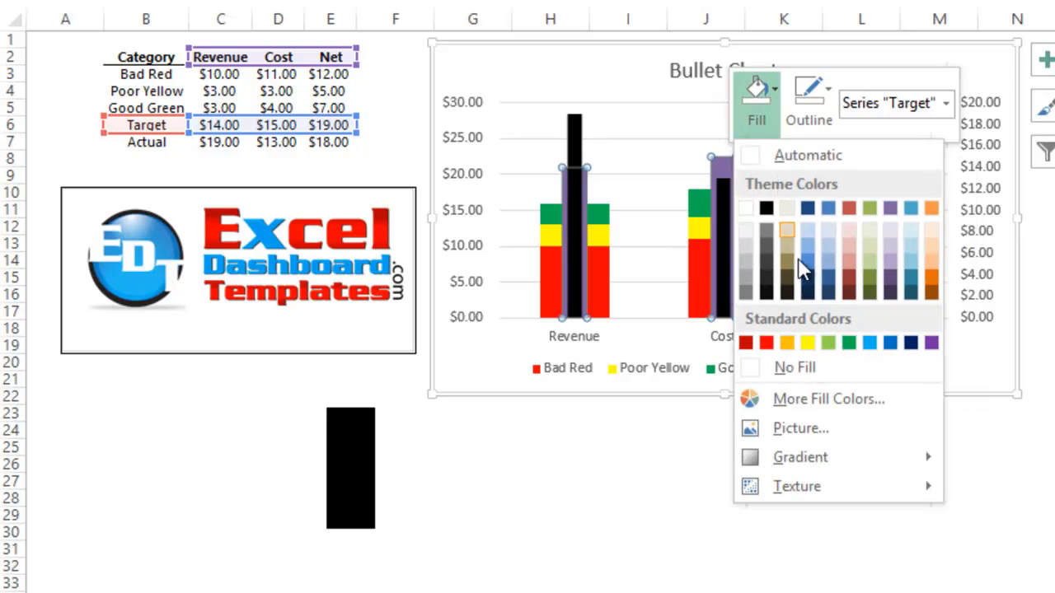
pyautogui.click(741, 255)
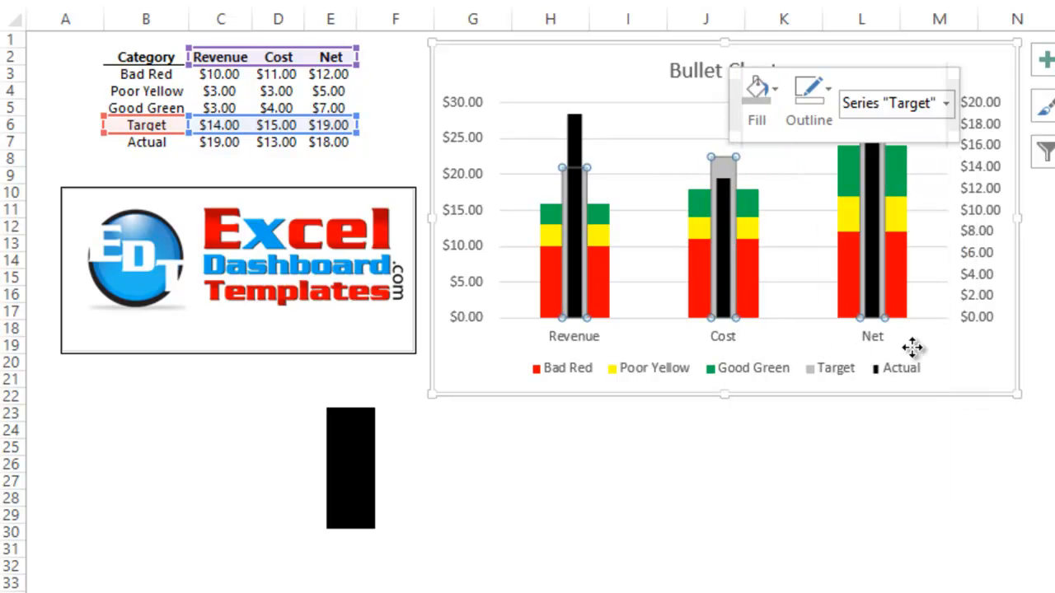
# Delete the chart's secondary vertical axis so all series share the primary scale, and deselect the chart
pyautogui.click(960, 358)
pyautogui.click(985, 199)
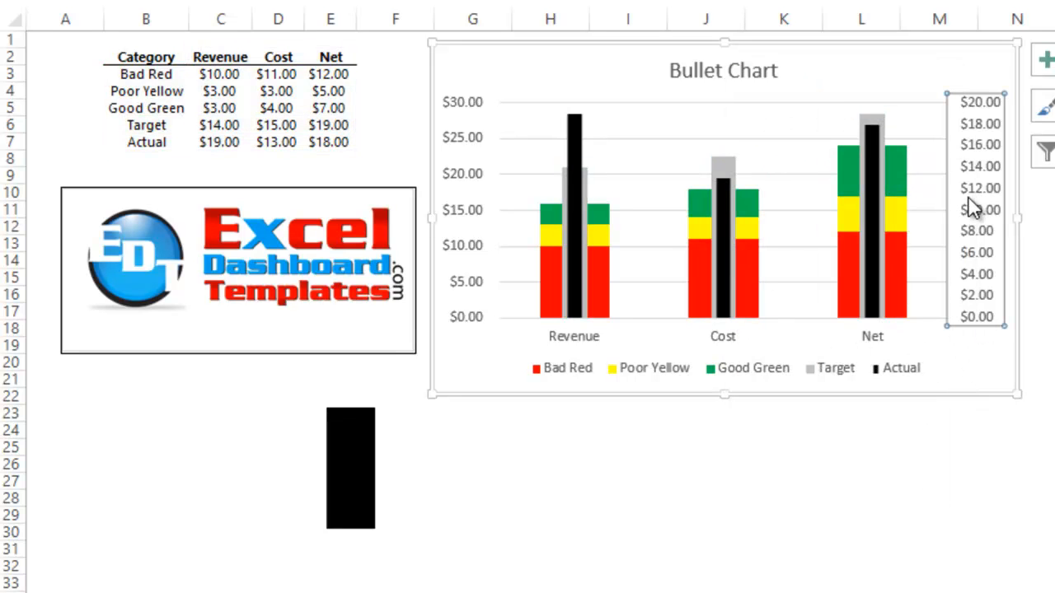
pyautogui.press('Delete')
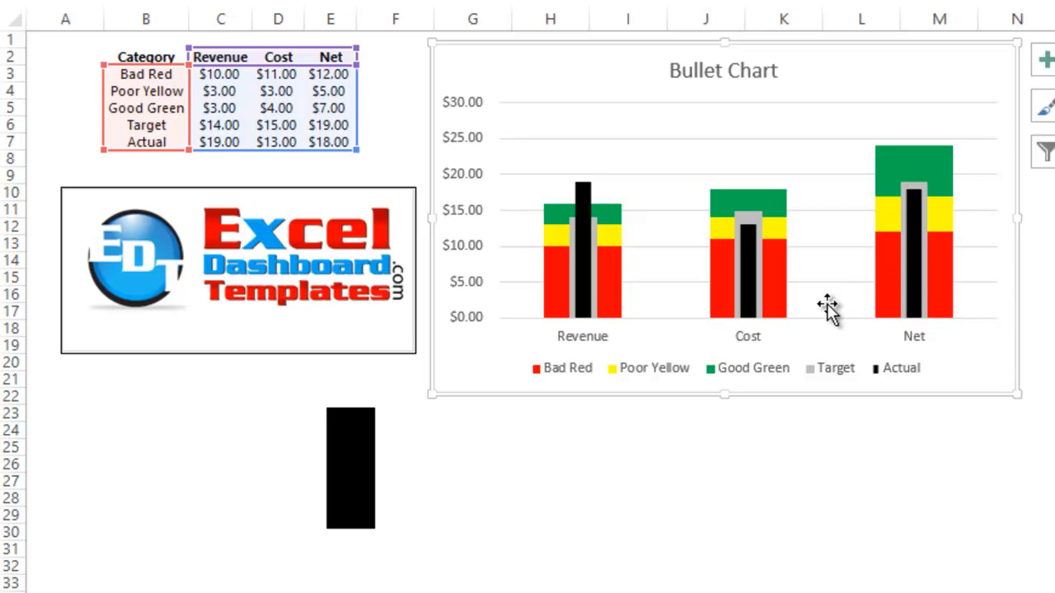
pyautogui.moveTo(753, 264)
pyautogui.moveTo(578, 239)
pyautogui.moveTo(718, 270)
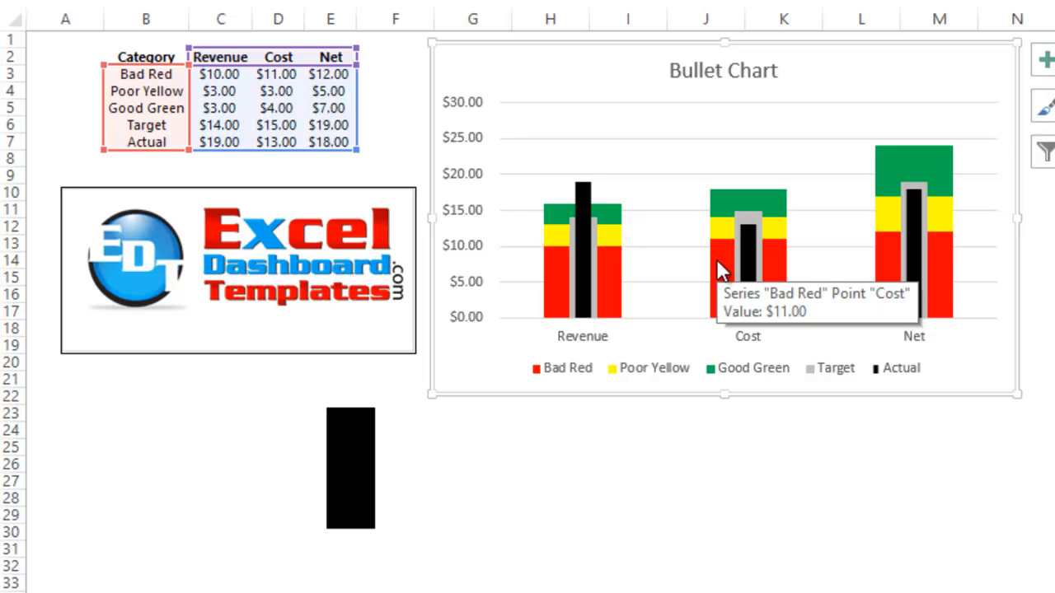
pyautogui.click(747, 481)
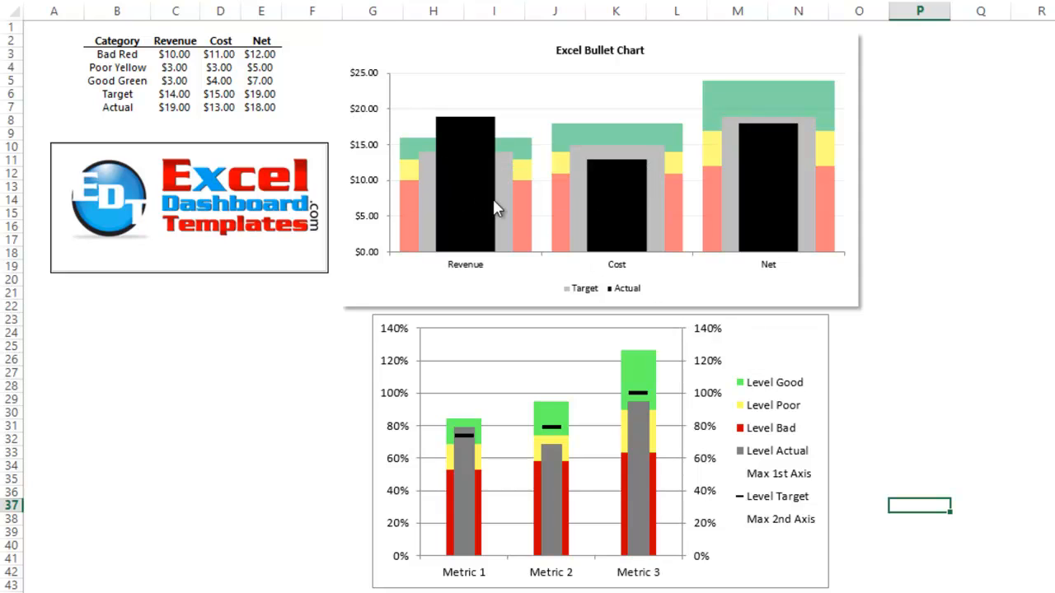
# Examine how the Actual columns overlay the Target columns and colored bands in the finished Excel Bullet Chart example
pyautogui.click(430, 178)
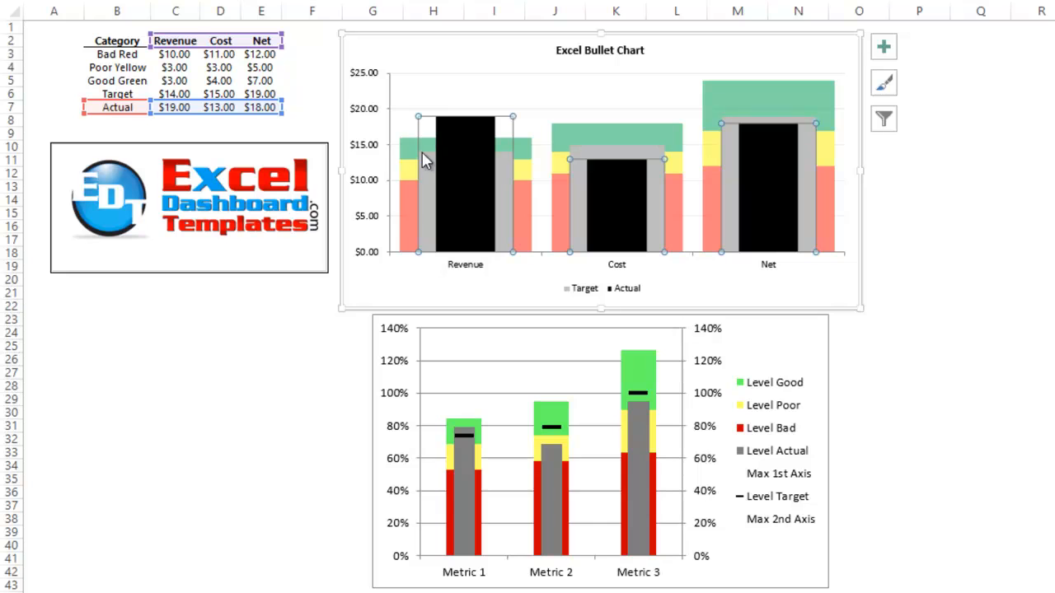
pyautogui.click(566, 136)
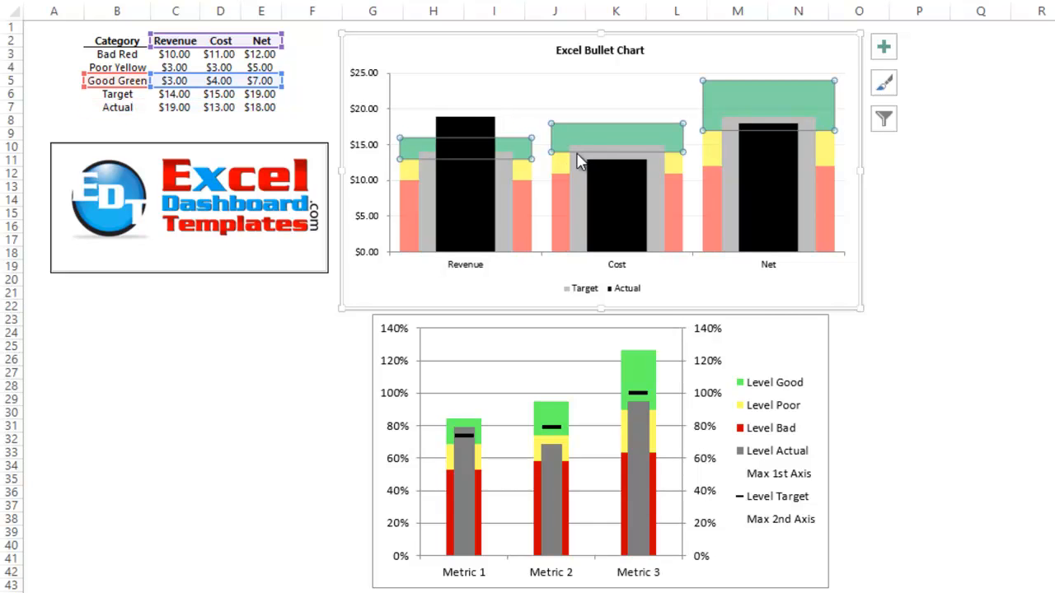
pyautogui.click(577, 155)
pyautogui.click(605, 187)
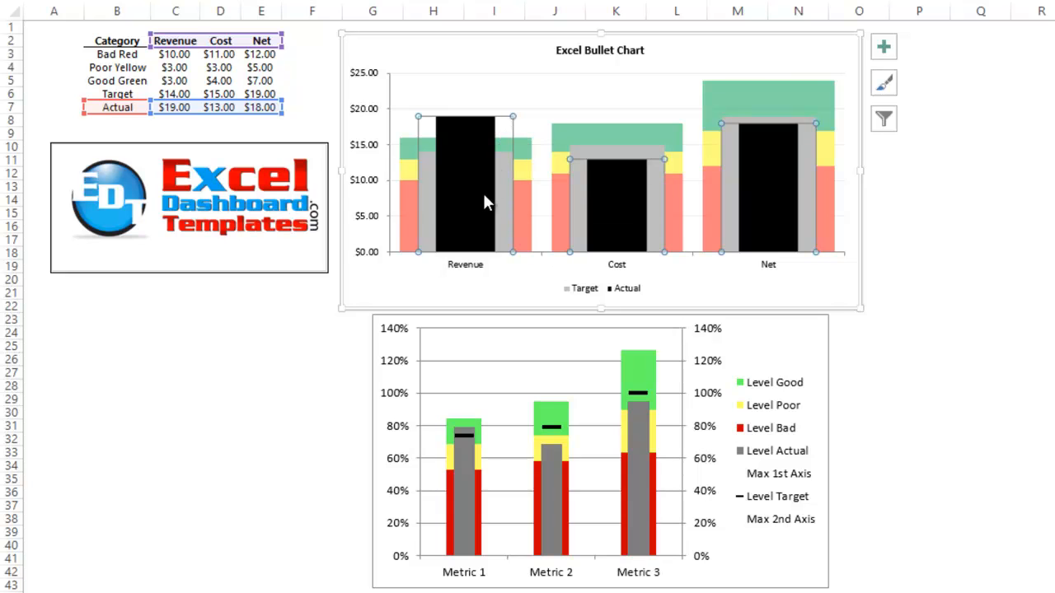
pyautogui.moveTo(467, 169)
pyautogui.click(262, 396)
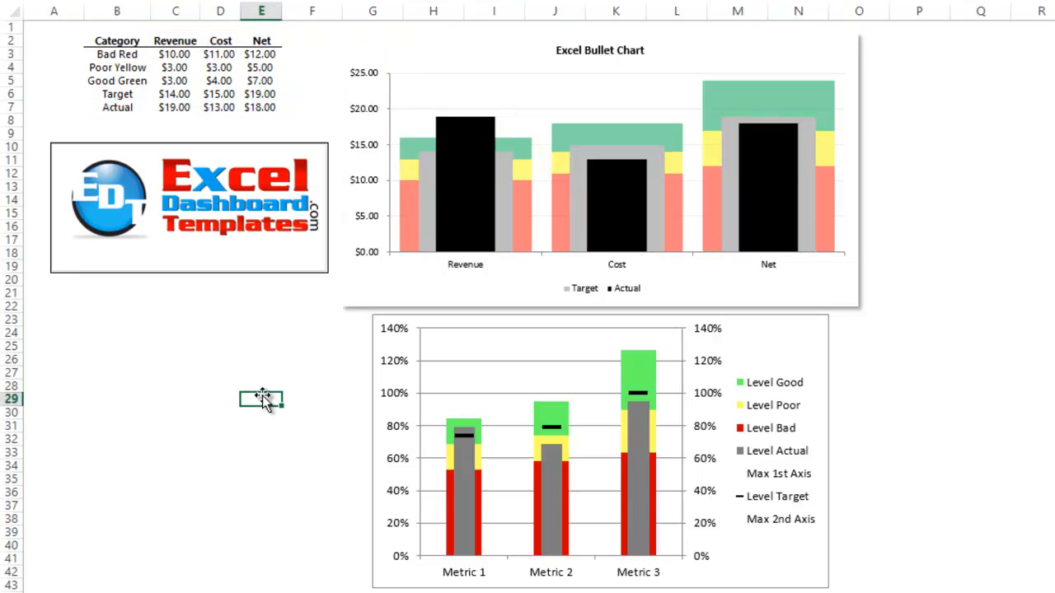